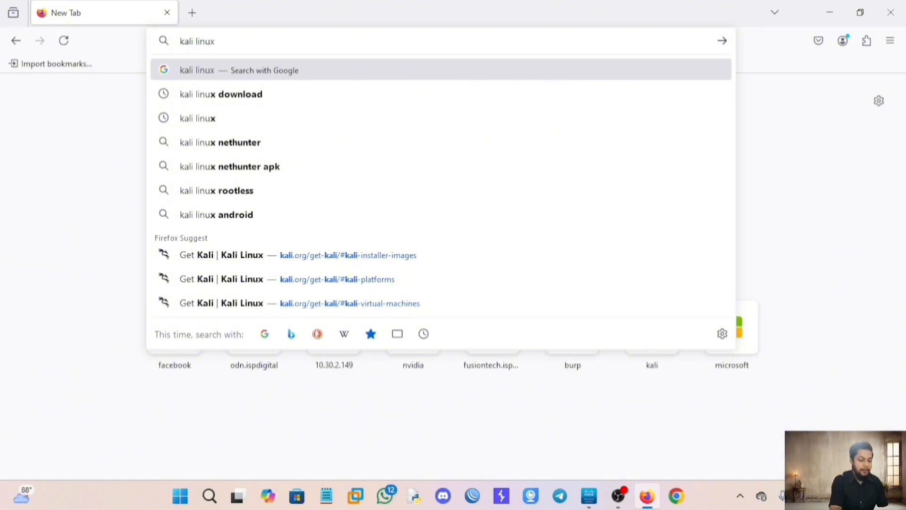
Search for 'kali linux download' and open the official Get Kali page.
{"action": "key", "text": "Return"}
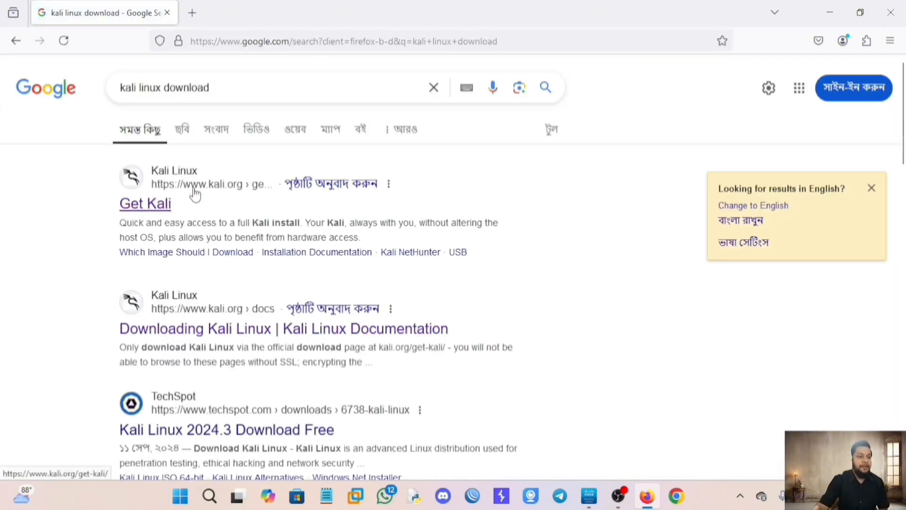
{"action": "left_click", "coordinate": [148, 214]}
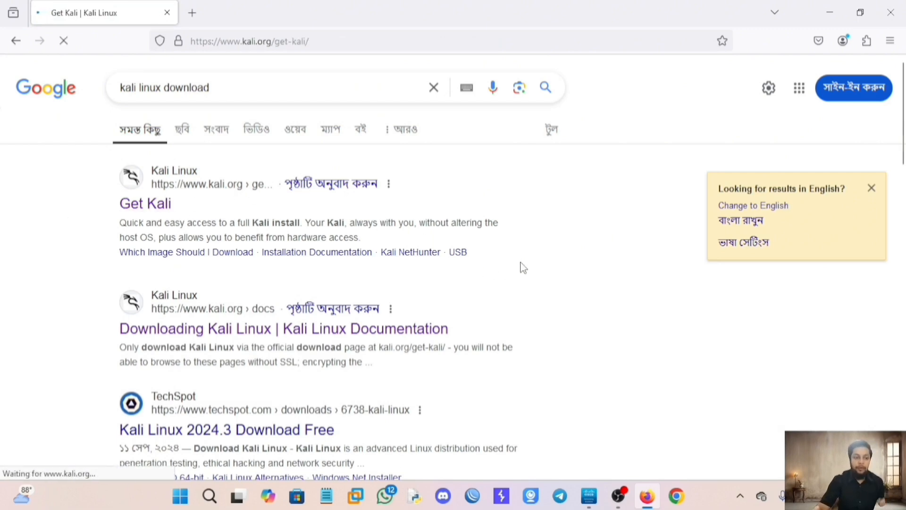
{"action": "scroll", "coordinate": [399, 309], "scroll_direction": "down", "scroll_amount": 3}
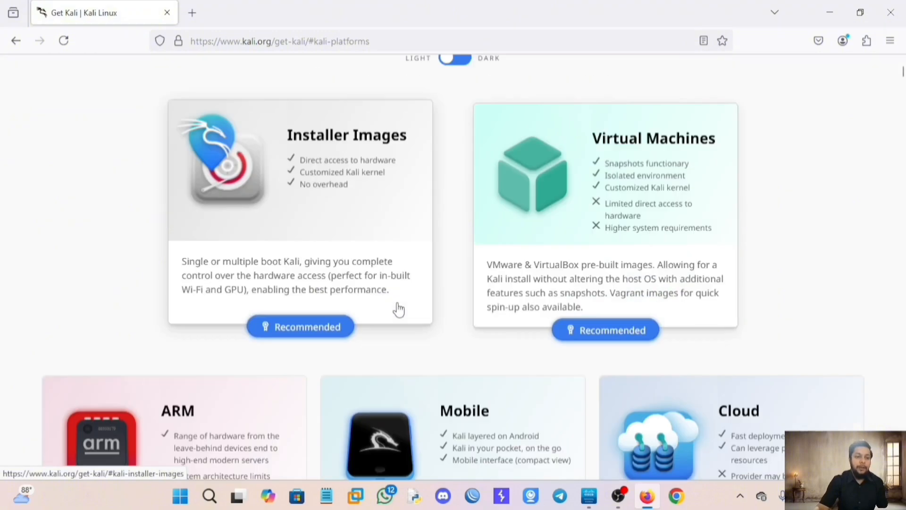
{"action": "scroll", "coordinate": [399, 310], "scroll_direction": "down", "scroll_amount": 3}
{"action": "scroll", "coordinate": [614, 283], "scroll_direction": "up", "scroll_amount": 4}
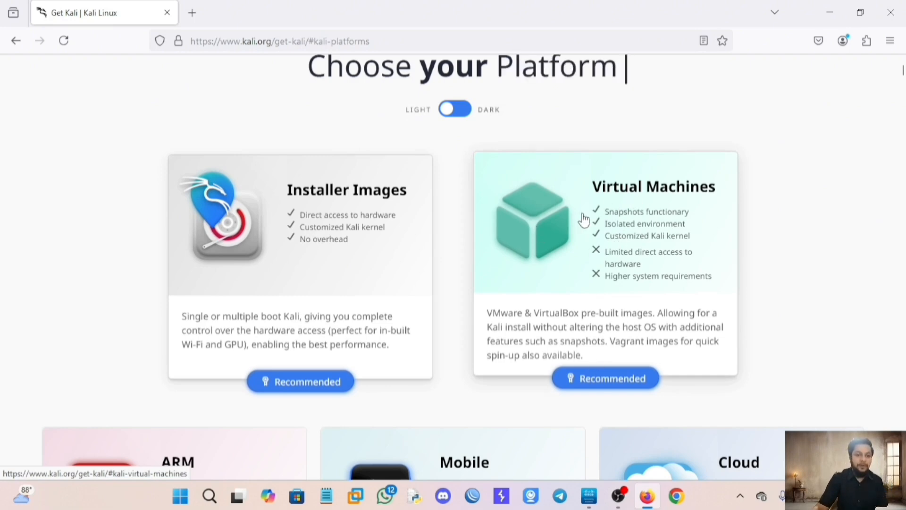
Download the 64-bit VMware pre-built Kali image into E:\OS.
{"action": "left_click", "coordinate": [617, 197]}
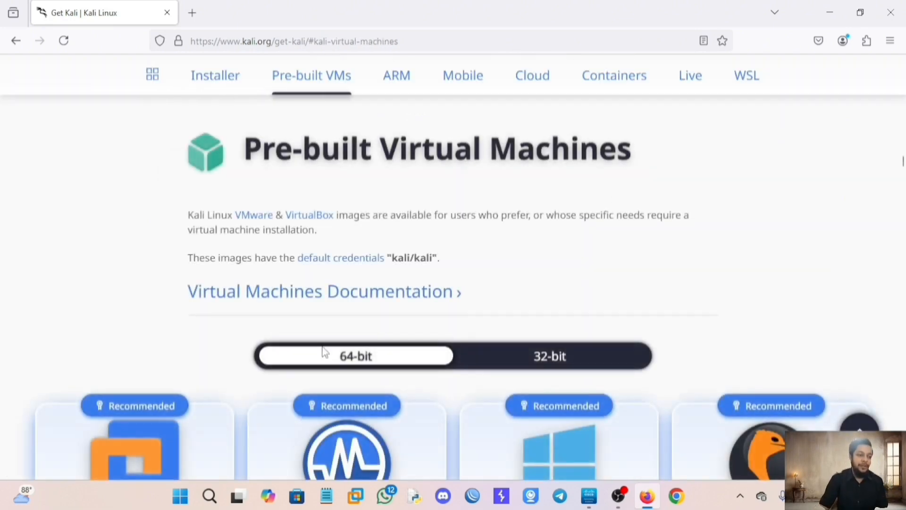
{"action": "scroll", "coordinate": [275, 362], "scroll_direction": "down", "scroll_amount": 5}
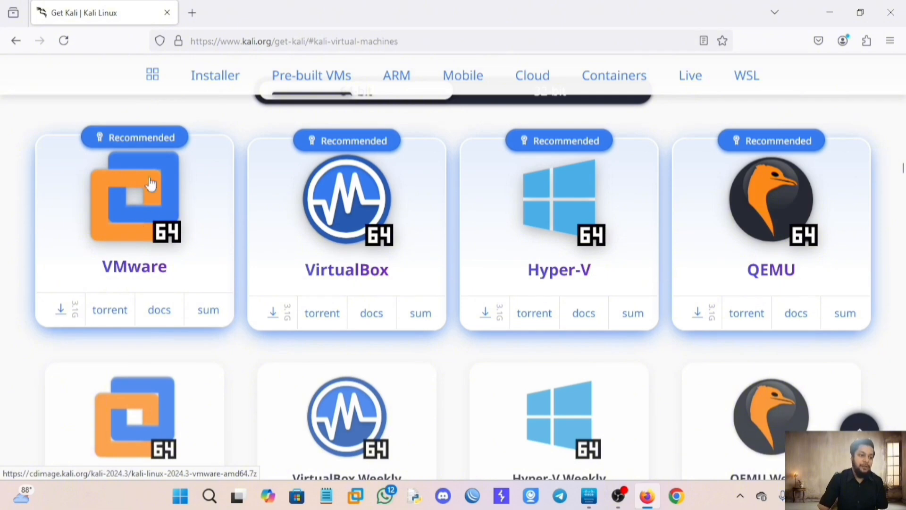
{"action": "left_click", "coordinate": [60, 315]}
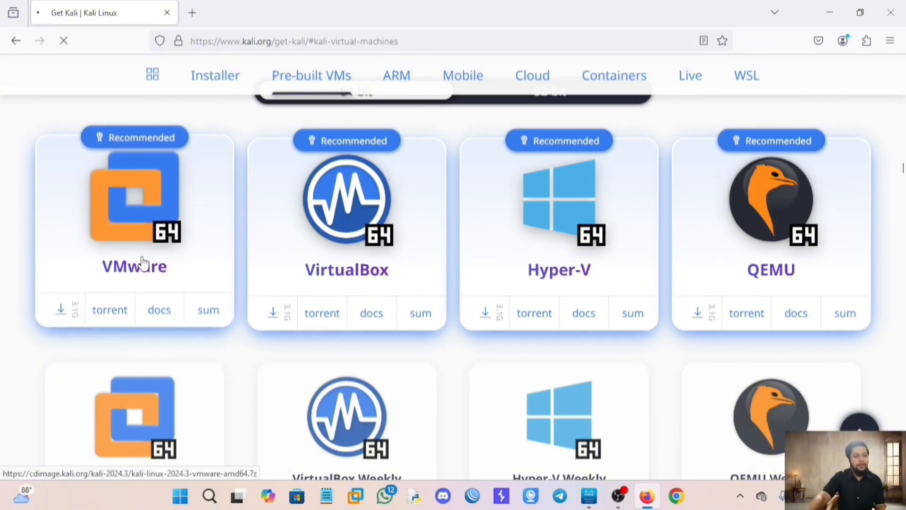
{"action": "scroll", "coordinate": [66, 172], "scroll_direction": "down", "scroll_amount": 10}
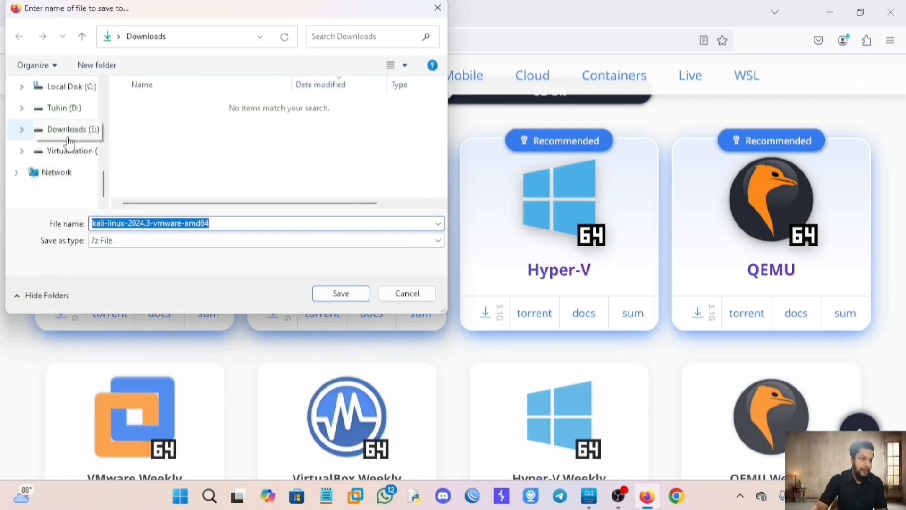
{"action": "left_click", "coordinate": [68, 138]}
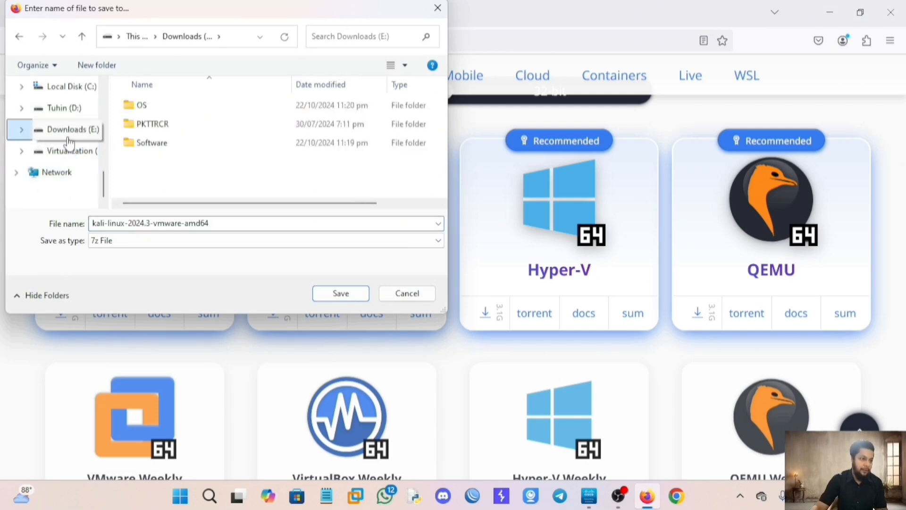
{"action": "double_click", "coordinate": [134, 106]}
{"action": "left_click", "coordinate": [331, 299]}
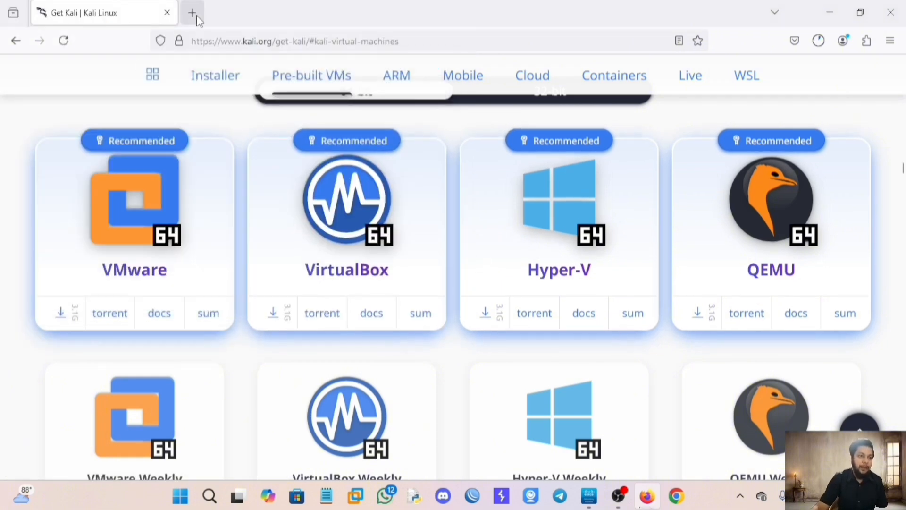
Go back to the Choose your Kali overview and open the Installer Images section.
{"action": "scroll", "coordinate": [239, 212], "scroll_direction": "up", "scroll_amount": 10}
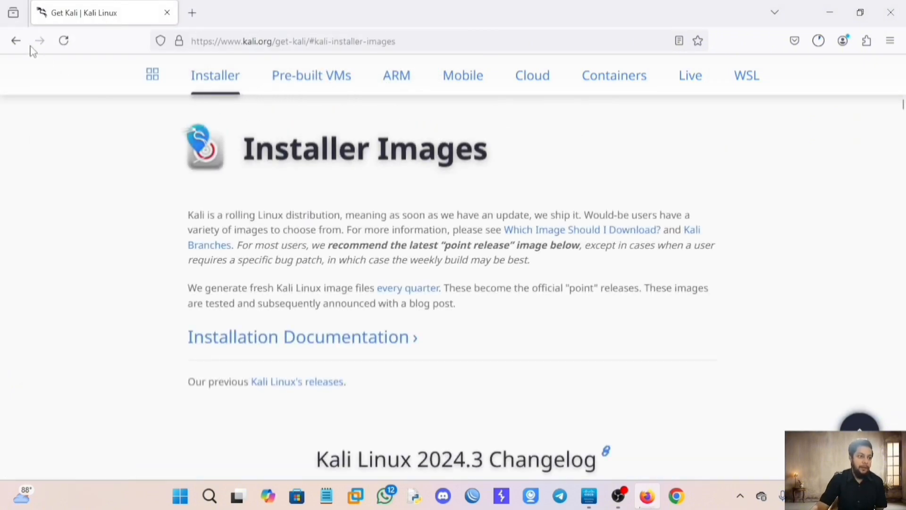
{"action": "left_click", "coordinate": [16, 41]}
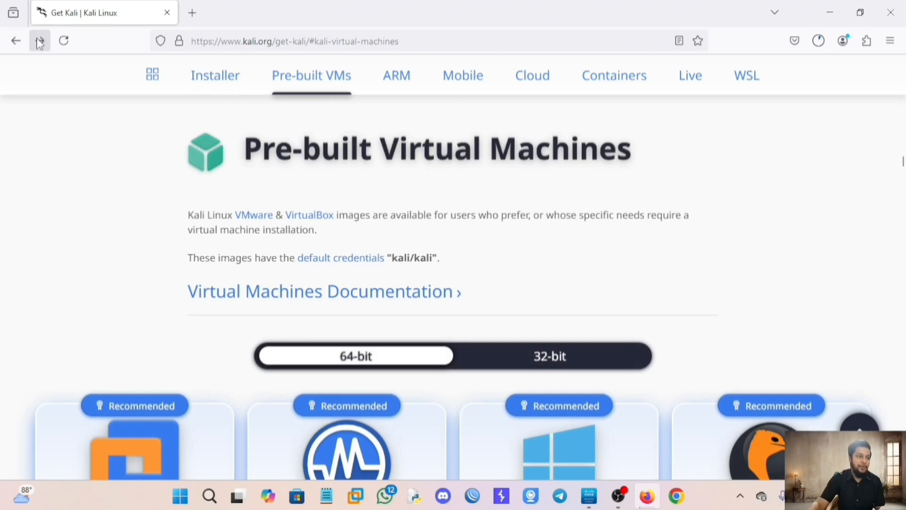
{"action": "left_click", "coordinate": [14, 40]}
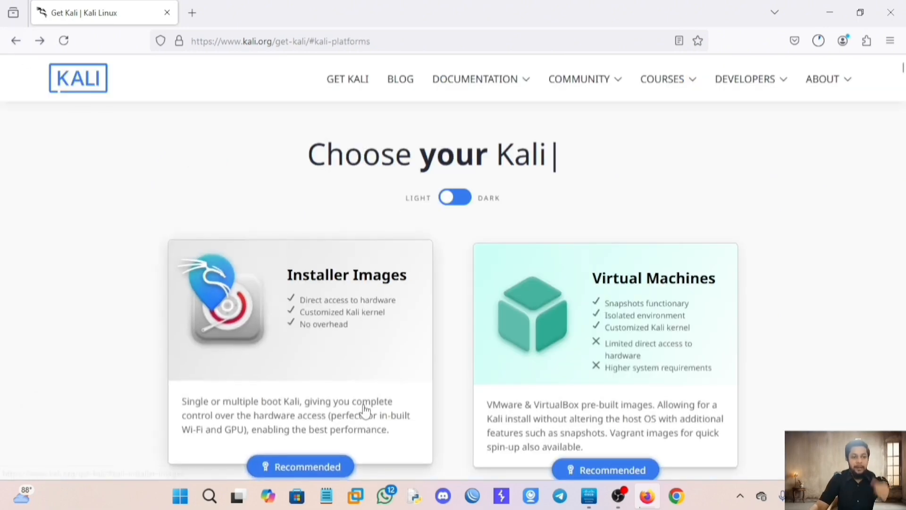
{"action": "scroll", "coordinate": [364, 411], "scroll_direction": "down", "scroll_amount": 2}
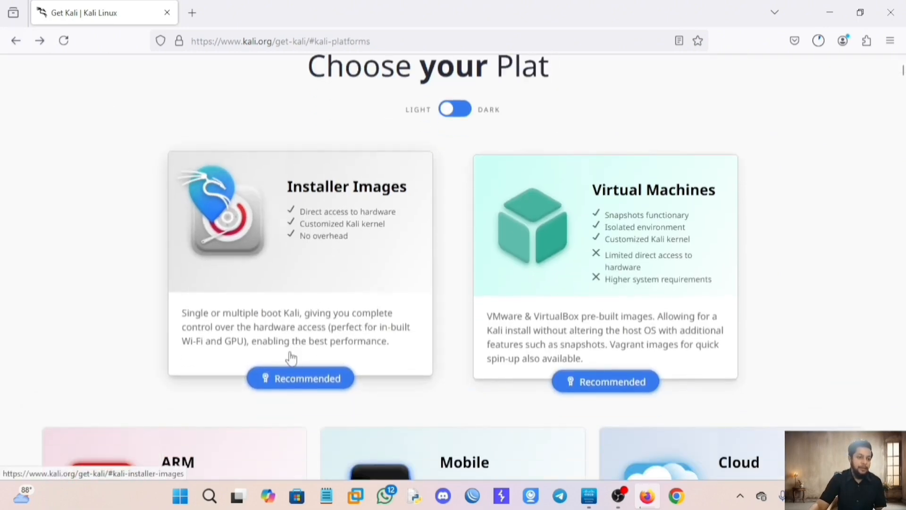
{"action": "left_click", "coordinate": [304, 289]}
Start the 64-bit installer ISO download, then close the save prompt without saving.
{"action": "scroll", "coordinate": [309, 292], "scroll_direction": "down", "scroll_amount": 5}
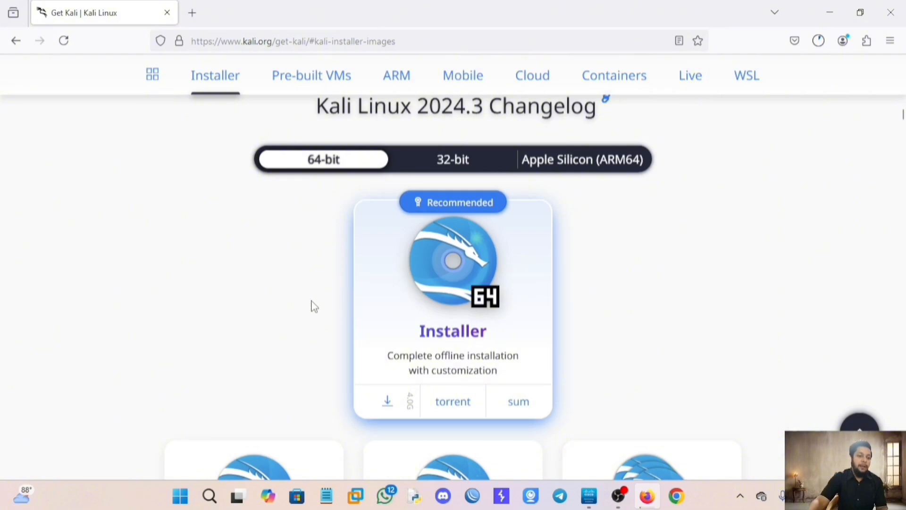
{"action": "scroll", "coordinate": [439, 335], "scroll_direction": "down", "scroll_amount": 2}
{"action": "scroll", "coordinate": [376, 318], "scroll_direction": "up", "scroll_amount": 2}
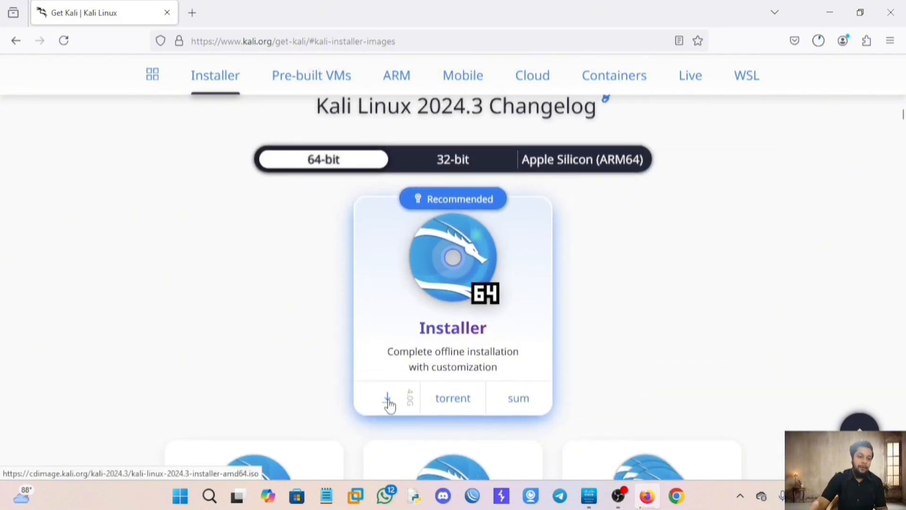
{"action": "left_click", "coordinate": [388, 400]}
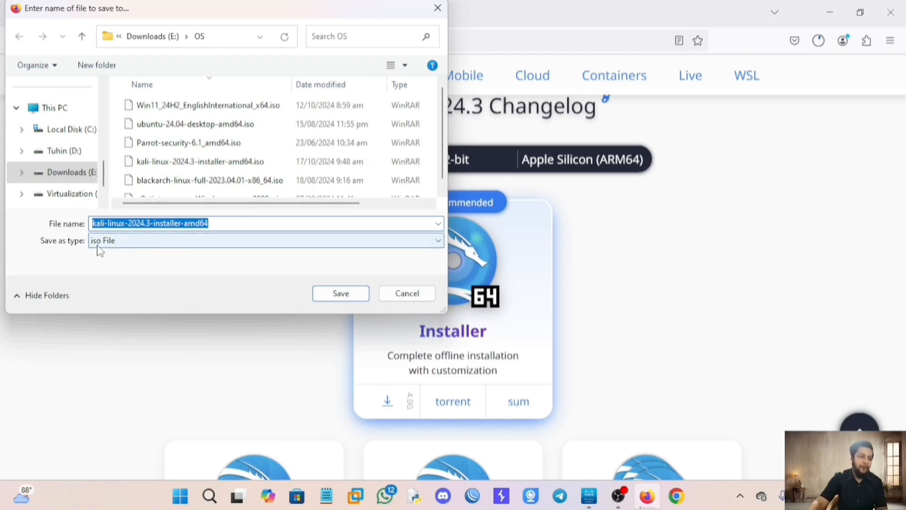
{"action": "scroll", "coordinate": [198, 156], "scroll_direction": "down", "scroll_amount": 1}
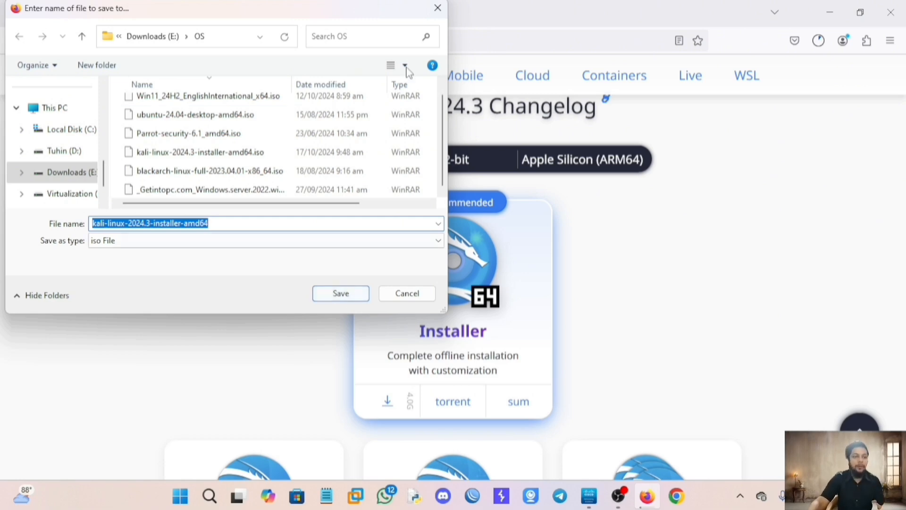
{"action": "left_click", "coordinate": [438, 9]}
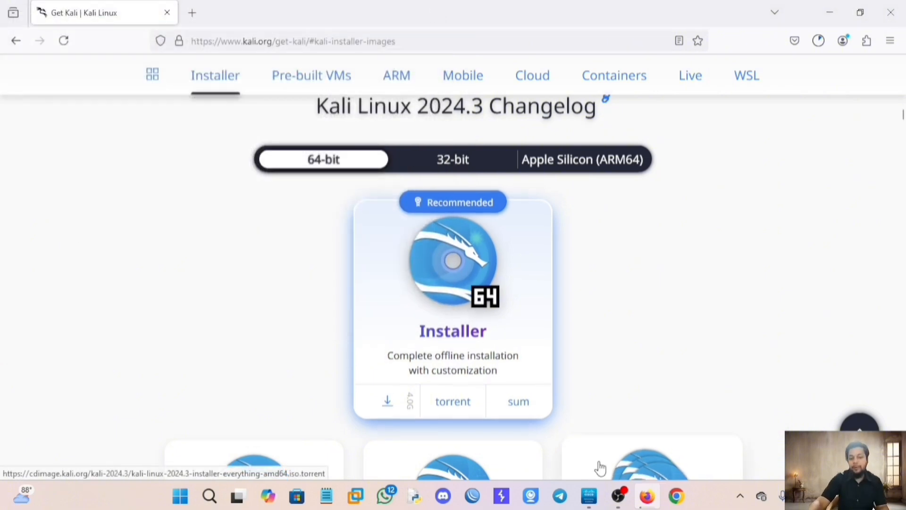
Go back to 'Choose your Kali' and reopen the Pre-built Virtual Machines section.
{"action": "scroll", "coordinate": [374, 403], "scroll_direction": "up", "scroll_amount": 5}
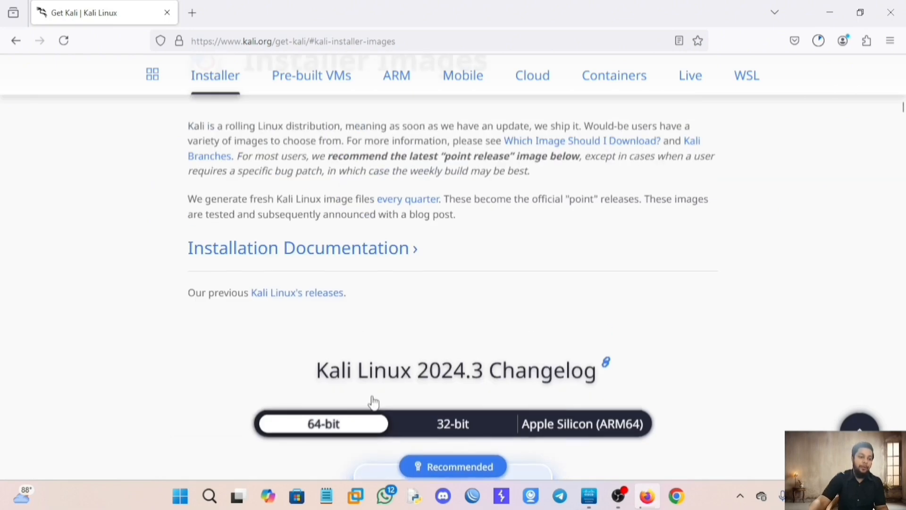
{"action": "scroll", "coordinate": [374, 403], "scroll_direction": "down", "scroll_amount": 5}
{"action": "left_click", "coordinate": [16, 41]}
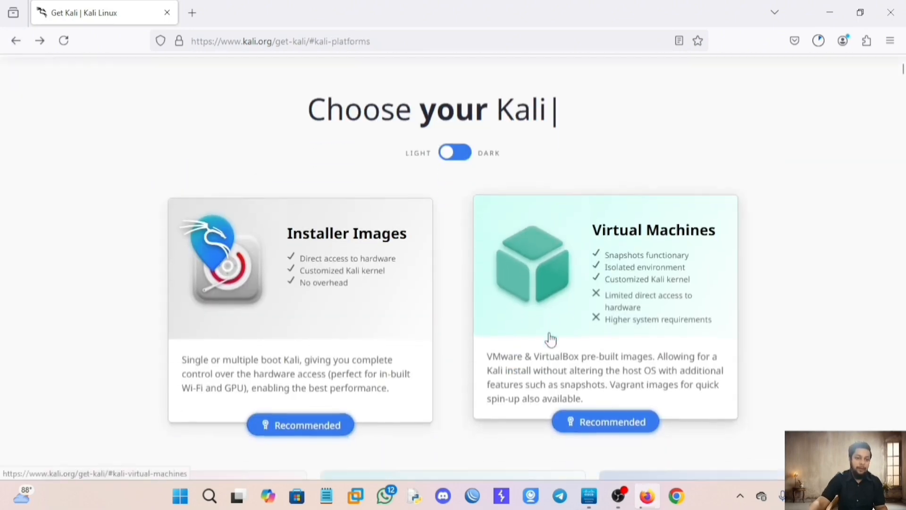
{"action": "left_click", "coordinate": [607, 208]}
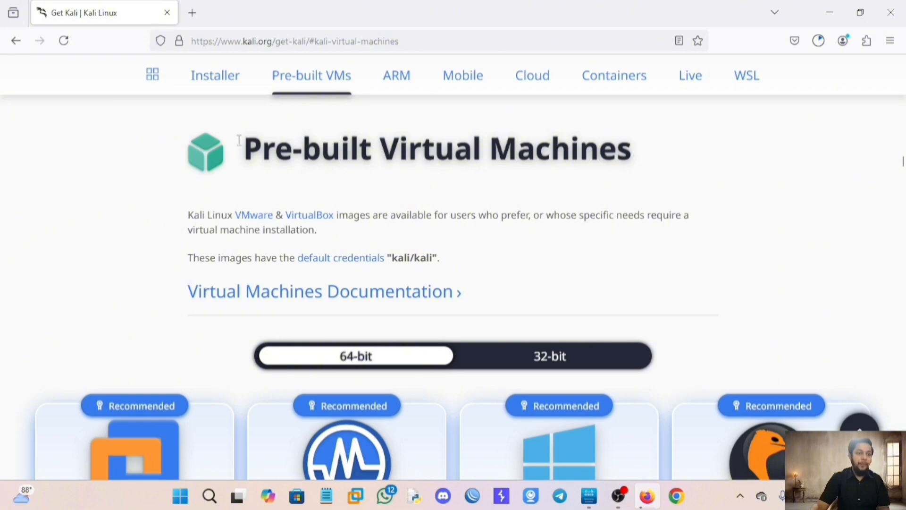
{"action": "mouse_move", "coordinate": [619, 500]}
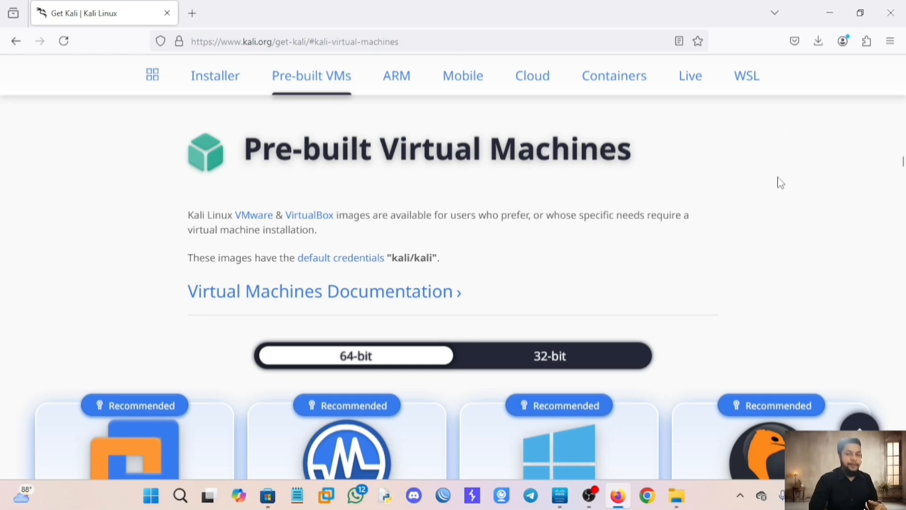
In VMware Workstation, remove the missing kali-linux-2024.3-vmware-amd64 entry from the library.
{"action": "left_click", "coordinate": [327, 496]}
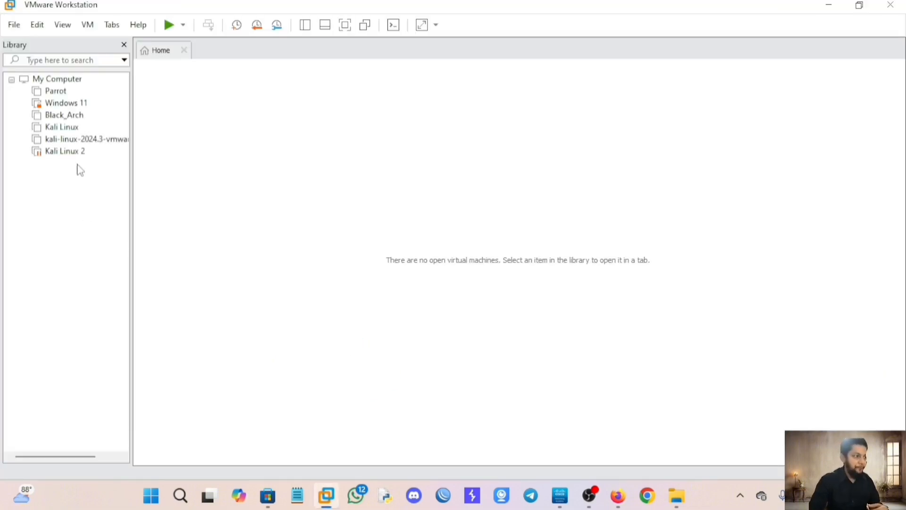
{"action": "left_click", "coordinate": [81, 151]}
{"action": "left_click", "coordinate": [84, 140]}
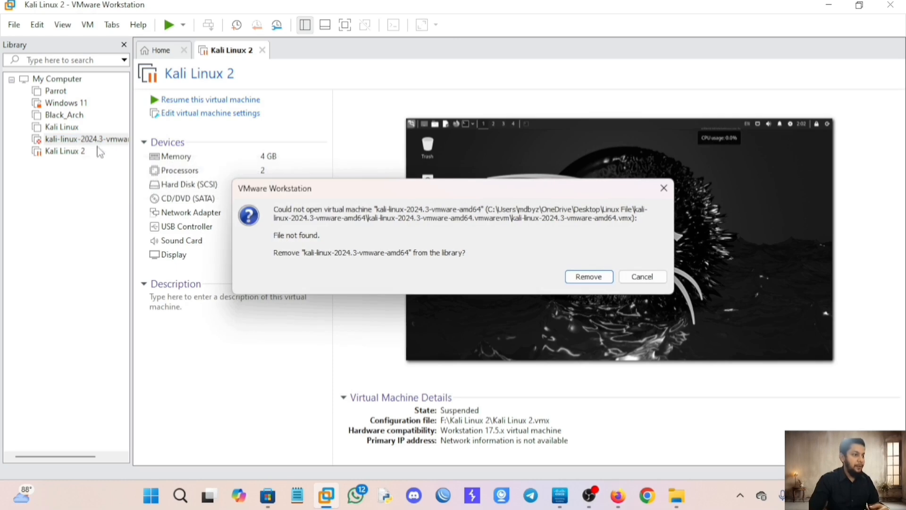
{"action": "left_click", "coordinate": [569, 275]}
Remove Kali Linux 2 from the library and confirm.
{"action": "left_click", "coordinate": [66, 139]}
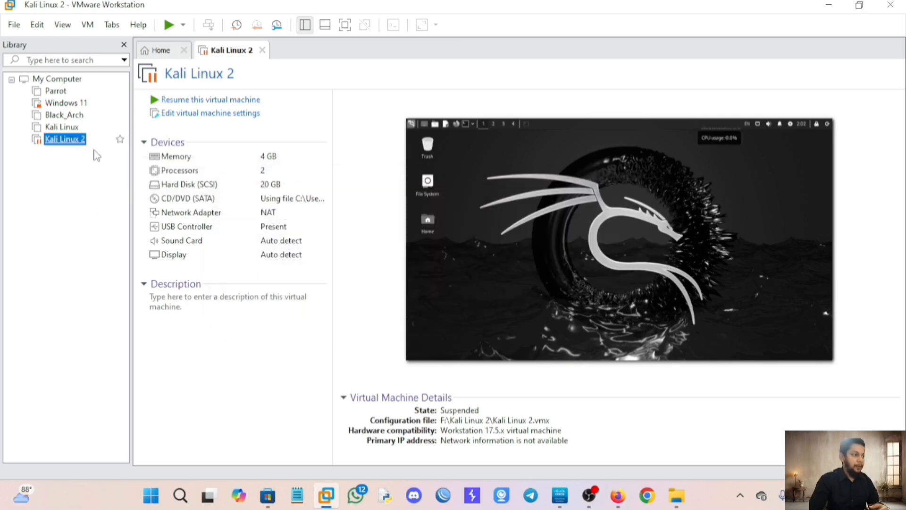
{"action": "right_click", "coordinate": [67, 141]}
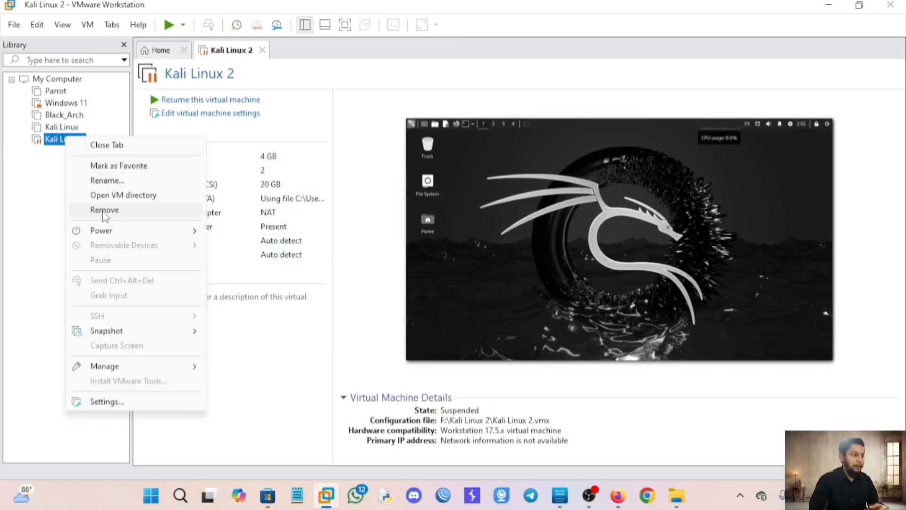
{"action": "left_click", "coordinate": [102, 208]}
{"action": "left_click", "coordinate": [467, 265]}
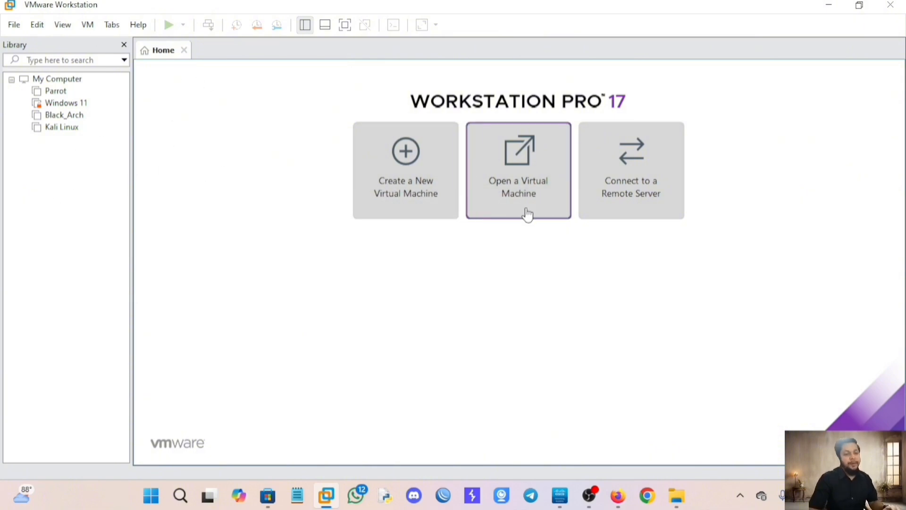
Return to Kali.org's Pre-built Virtual Machines downloads, then switch back to VMware Workstation.
{"action": "left_click", "coordinate": [619, 496]}
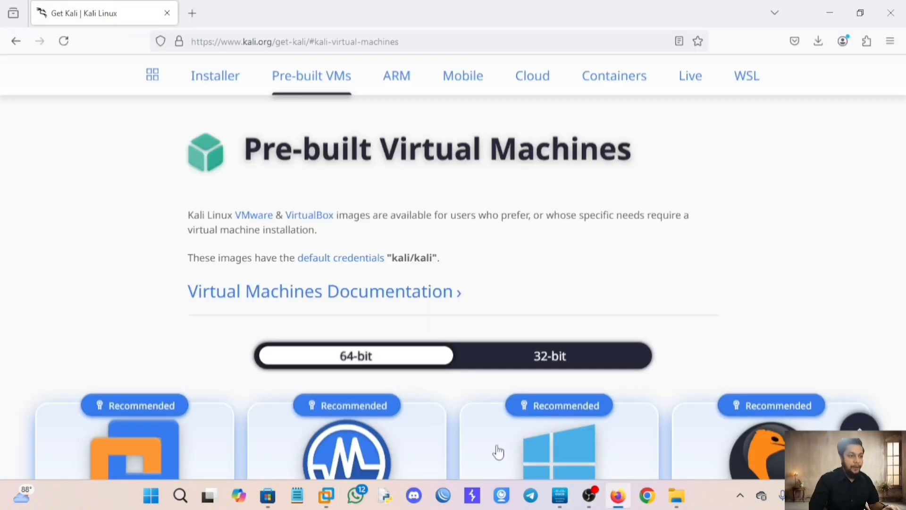
{"action": "scroll", "coordinate": [181, 396], "scroll_direction": "down", "scroll_amount": 3}
{"action": "left_click", "coordinate": [16, 41]}
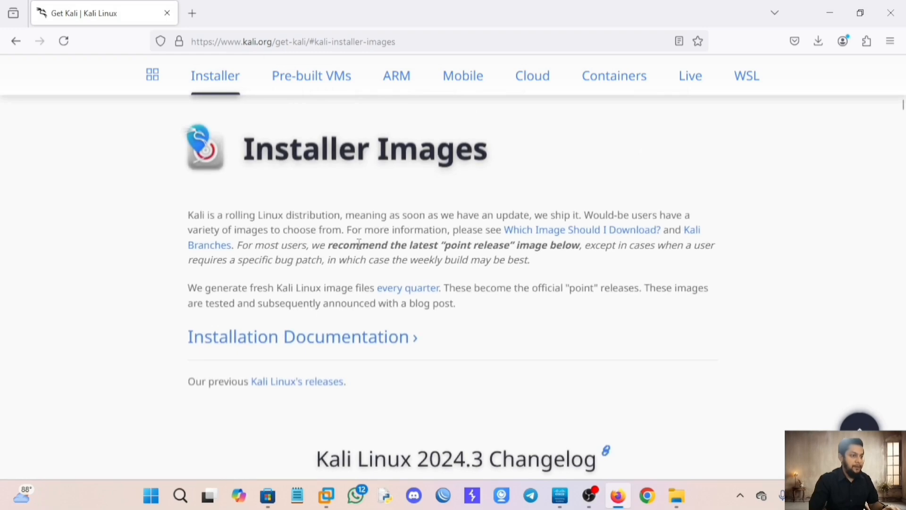
{"action": "left_click", "coordinate": [15, 41]}
{"action": "left_click", "coordinate": [16, 41]}
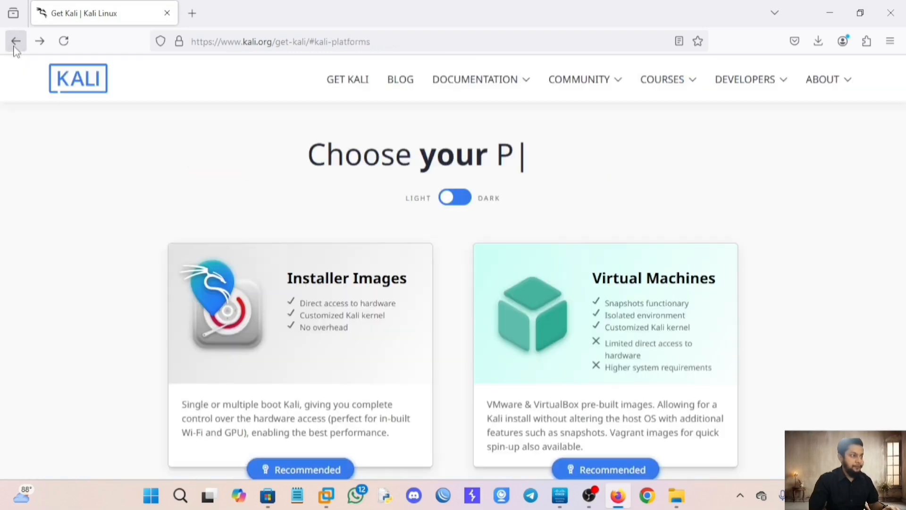
{"action": "left_click", "coordinate": [649, 392]}
{"action": "scroll", "coordinate": [189, 373], "scroll_direction": "down", "scroll_amount": 3}
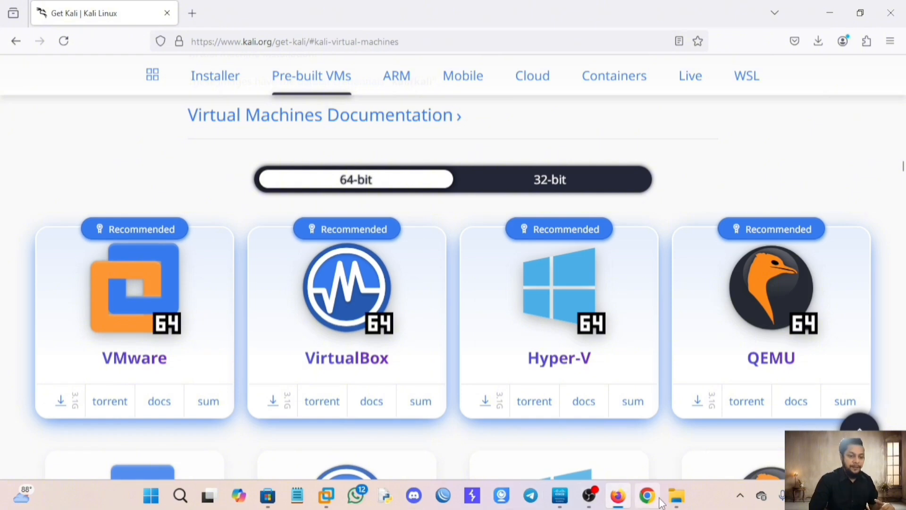
{"action": "left_click", "coordinate": [330, 497]}
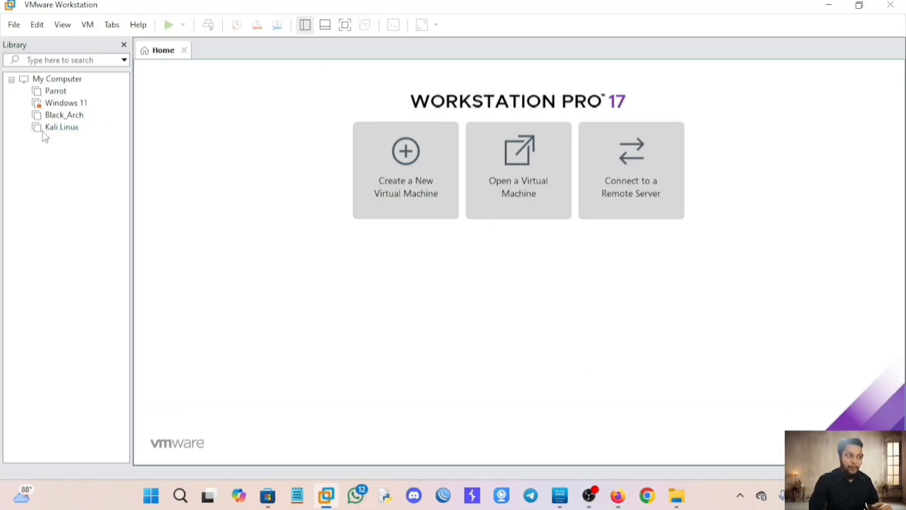
Browse to E:\OS and try opening the blackarch-linux-2023.04.01 machine, then cancel it.
{"action": "left_click", "coordinate": [539, 190]}
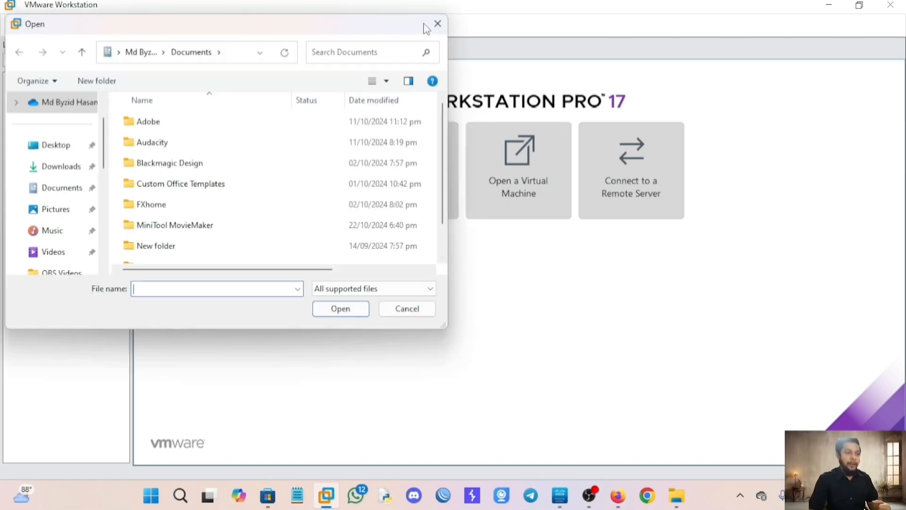
{"action": "left_click", "coordinate": [437, 23]}
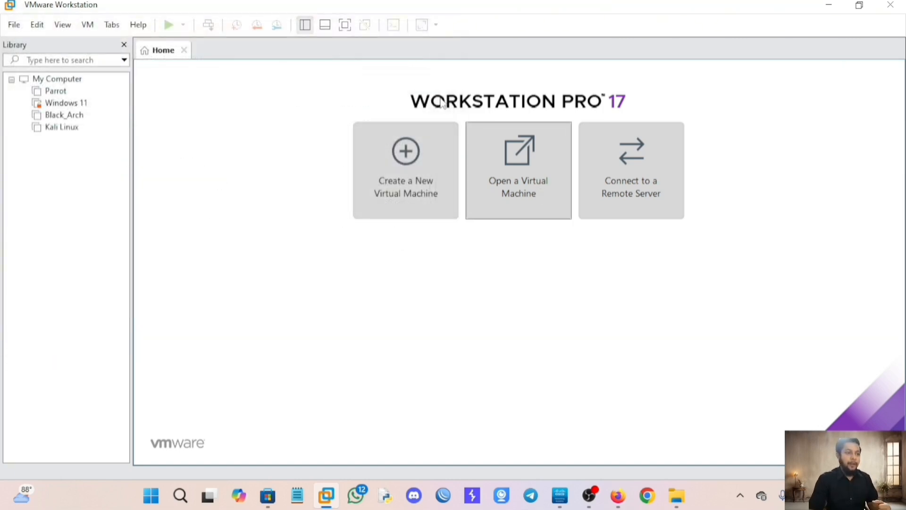
{"action": "left_click", "coordinate": [524, 197]}
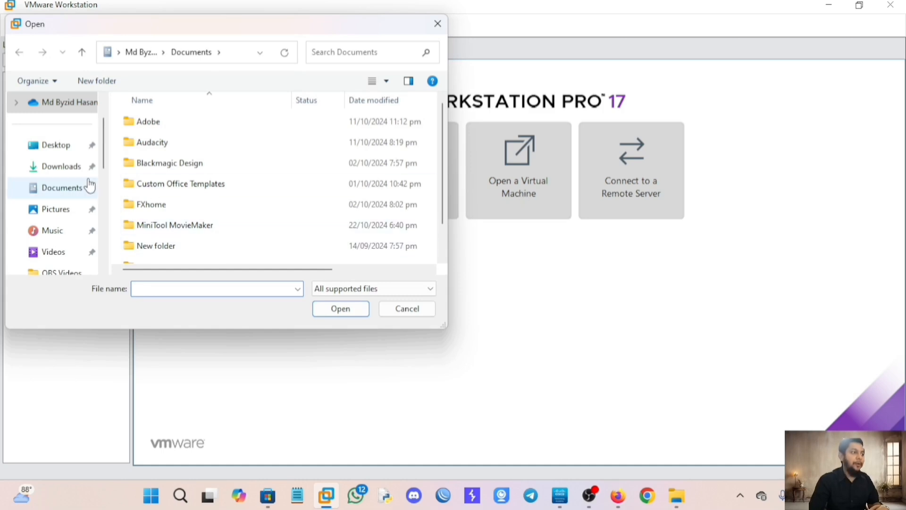
{"action": "left_click", "coordinate": [38, 167]}
{"action": "scroll", "coordinate": [66, 179], "scroll_direction": "down", "scroll_amount": 5}
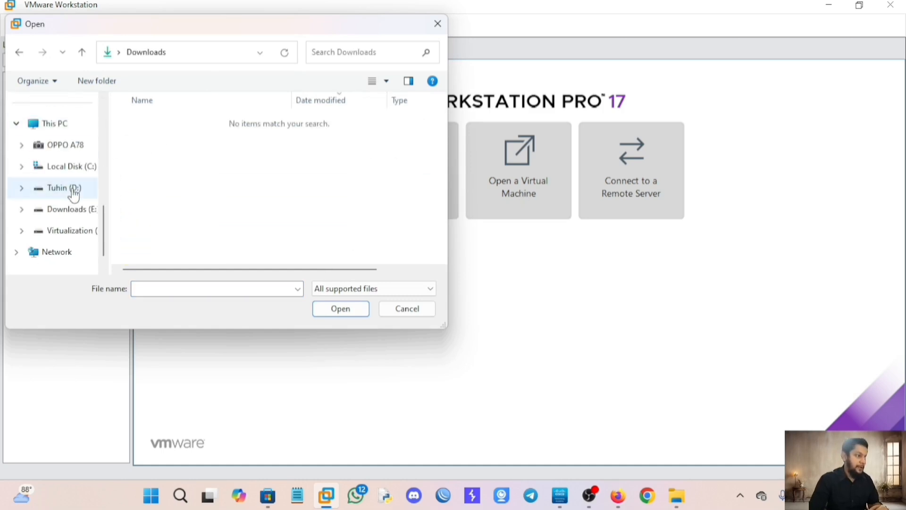
{"action": "left_click", "coordinate": [78, 212]}
{"action": "double_click", "coordinate": [162, 124]}
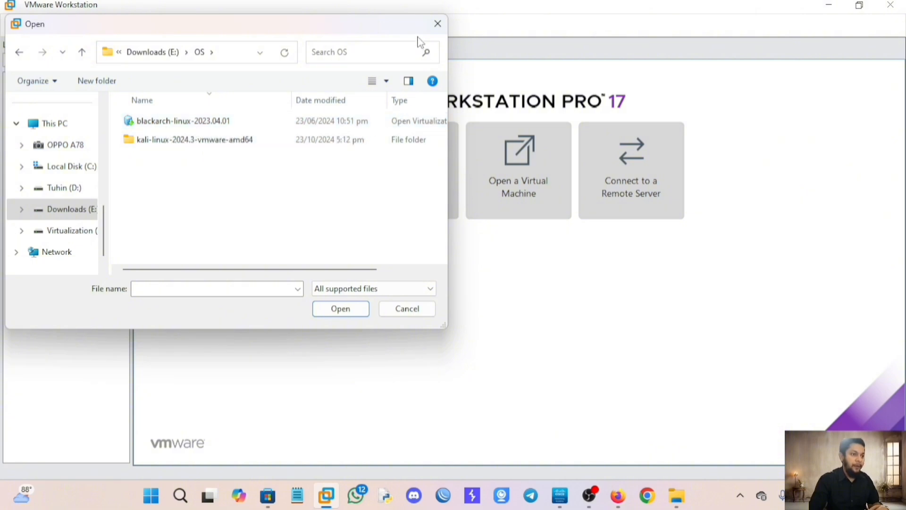
{"action": "left_click", "coordinate": [212, 127]}
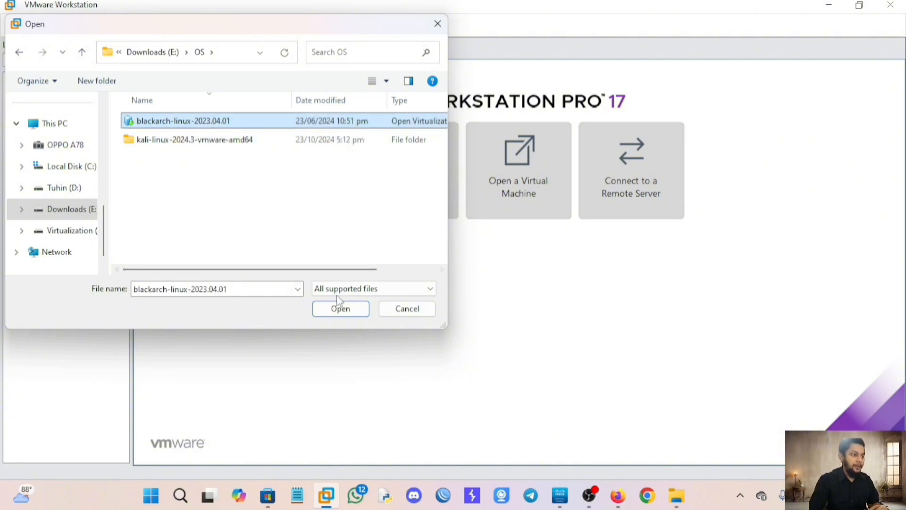
{"action": "left_click", "coordinate": [351, 313]}
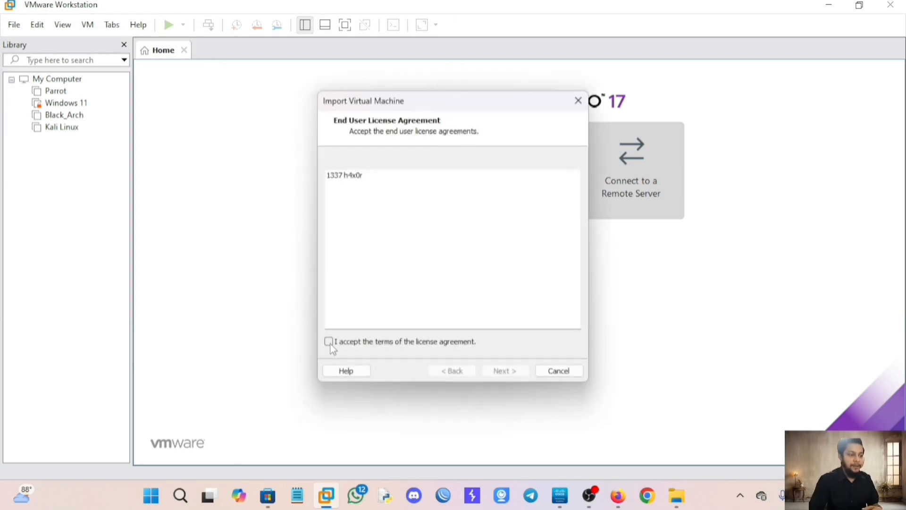
{"action": "left_click", "coordinate": [577, 100]}
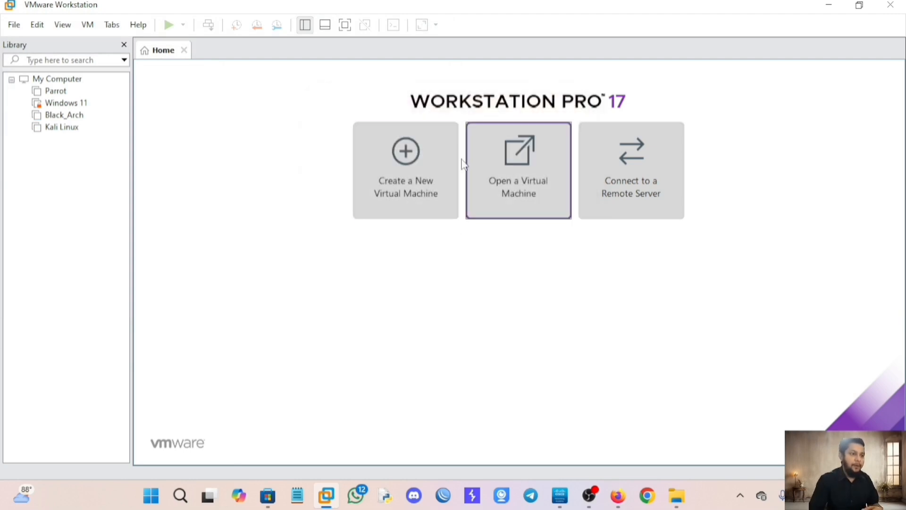
Open the kali-linux-2024.3-vmware-amd64 .vmx file from E:\OS in Workstation.
{"action": "left_click", "coordinate": [541, 163]}
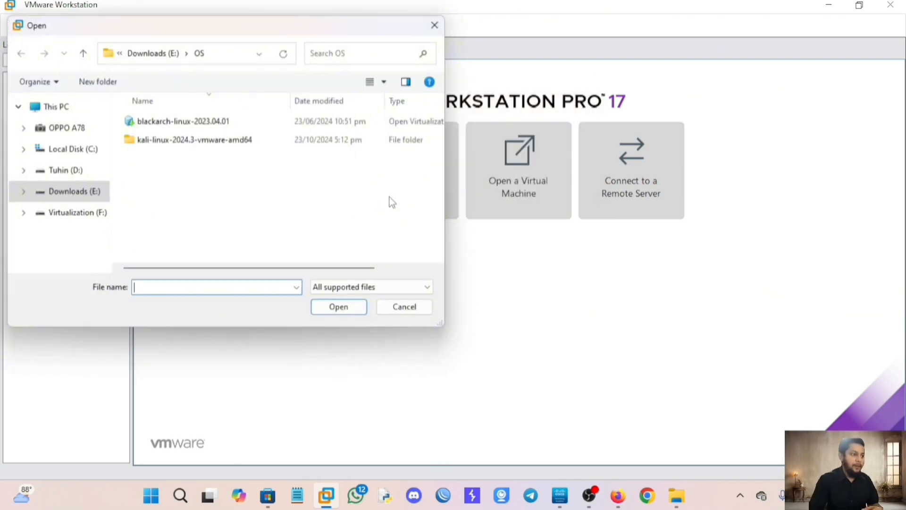
{"action": "double_click", "coordinate": [163, 139]}
{"action": "double_click", "coordinate": [161, 122]}
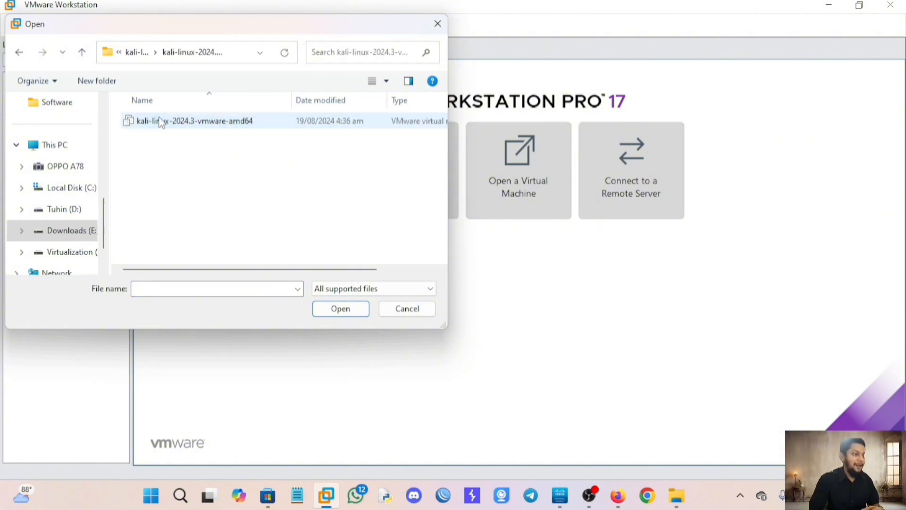
{"action": "left_click", "coordinate": [162, 124]}
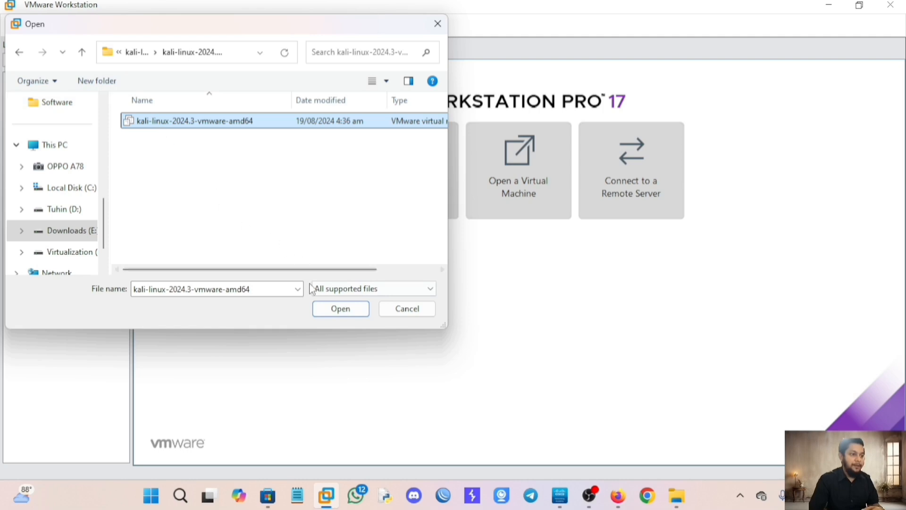
{"action": "left_click", "coordinate": [322, 307]}
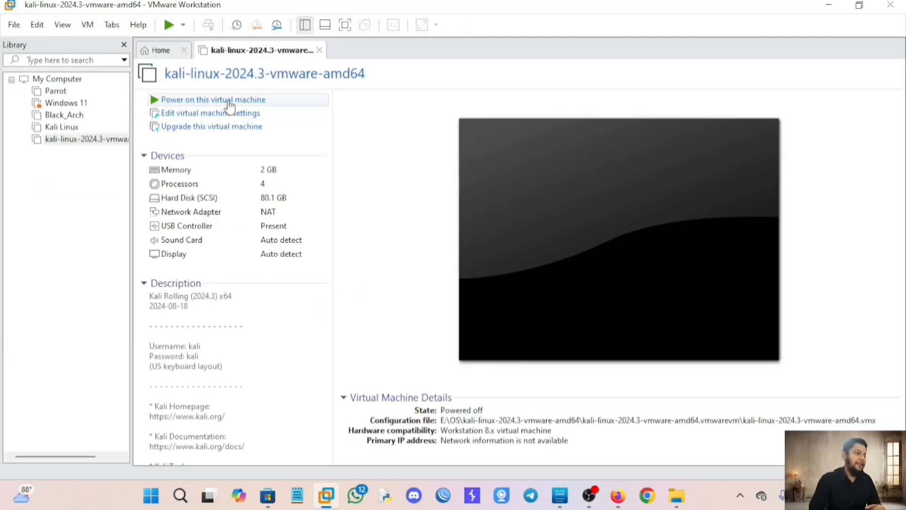
Power on the Kali VM and switch it to full screen while it boots.
{"action": "left_click", "coordinate": [230, 101]}
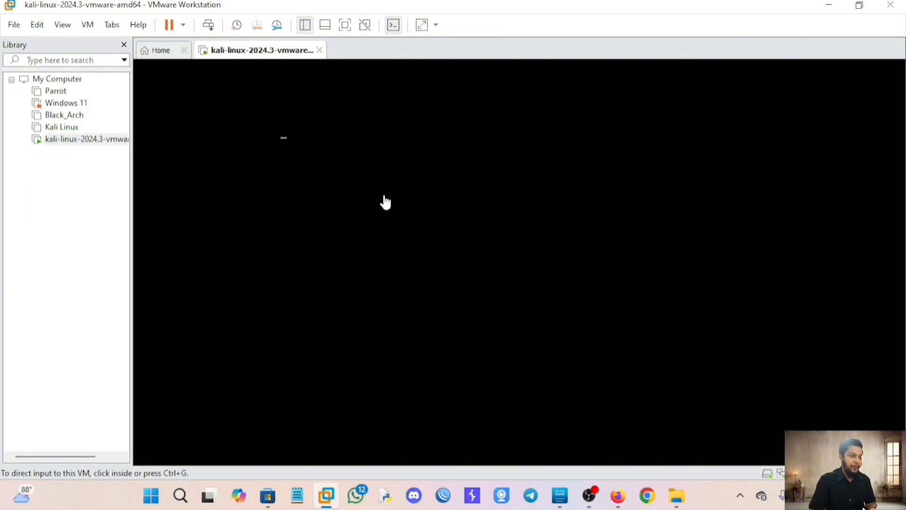
{"action": "left_click", "coordinate": [345, 25]}
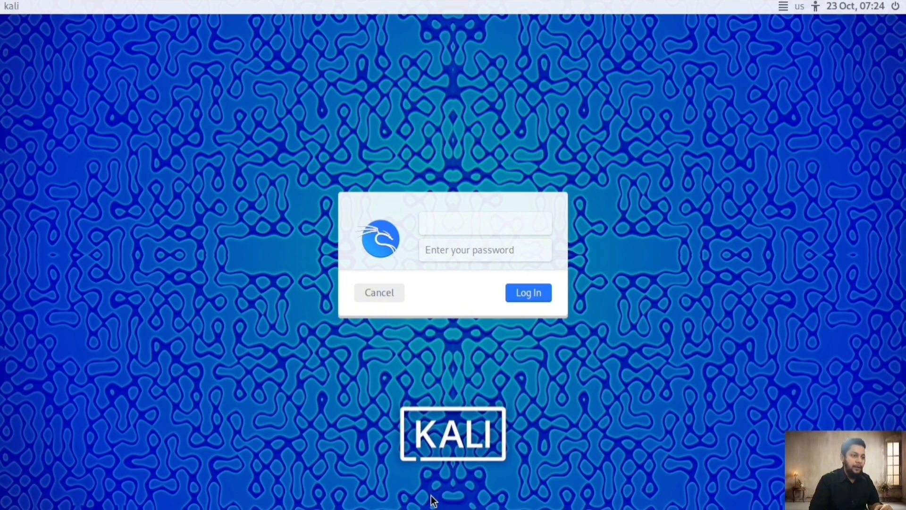
Log in to Kali with the default username and password.
{"action": "type", "text": "kali"}
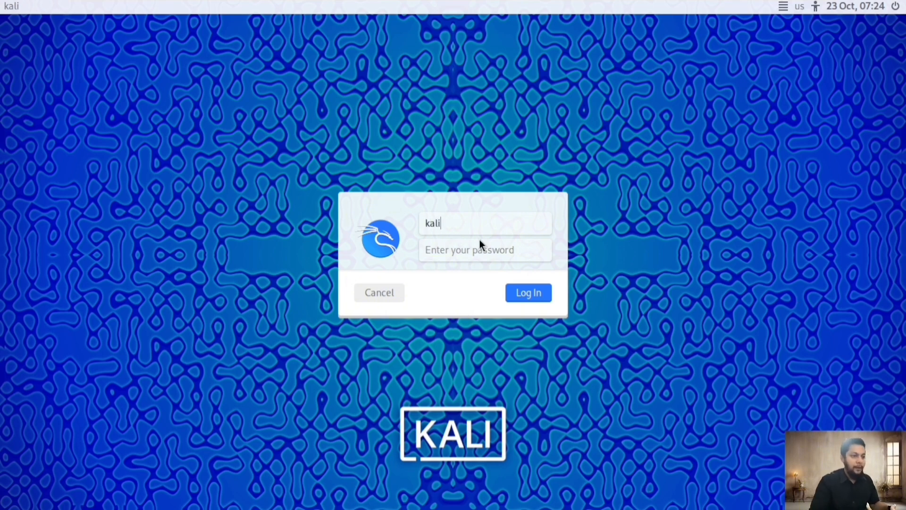
{"action": "left_click", "coordinate": [449, 251]}
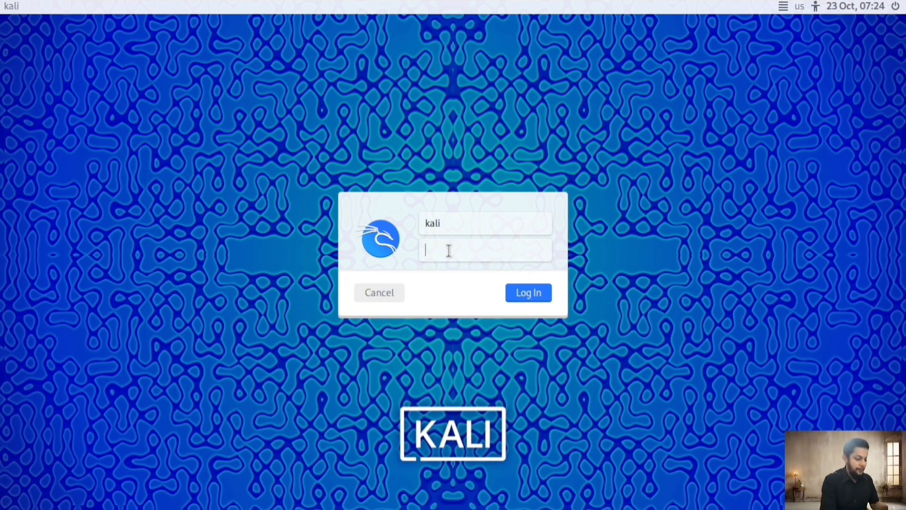
{"action": "type", "text": "kali"}
{"action": "key", "text": "Return"}
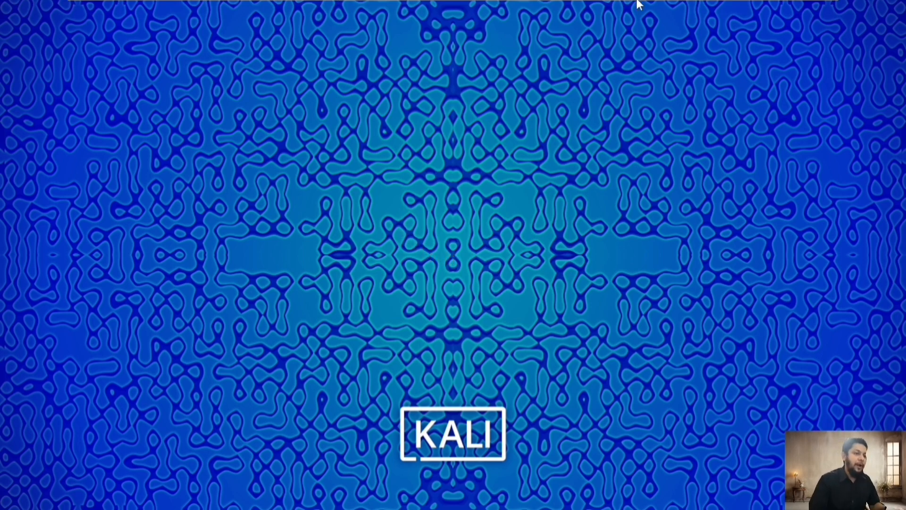
Leave full screen and return to the running kali-linux VM tab in windowed view.
{"action": "mouse_move", "coordinate": [637, 2]}
{"action": "left_click", "coordinate": [562, 8]}
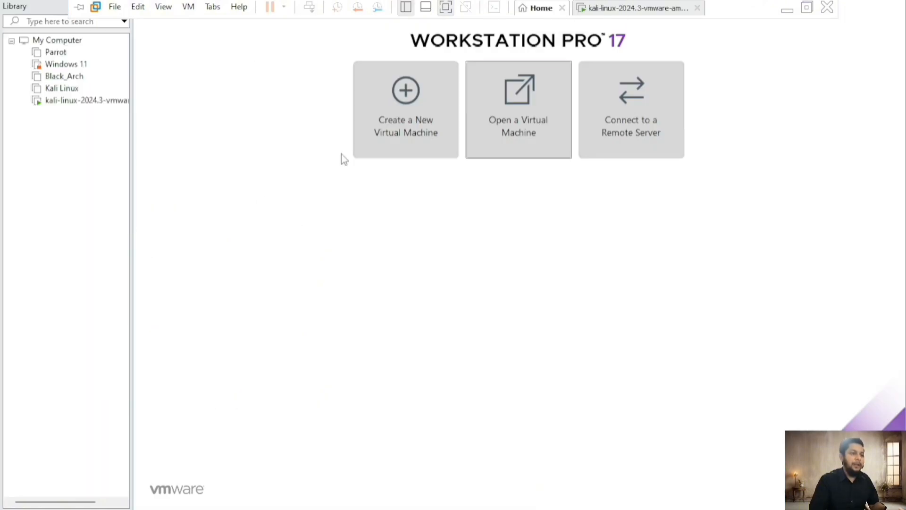
{"action": "left_click", "coordinate": [444, 9]}
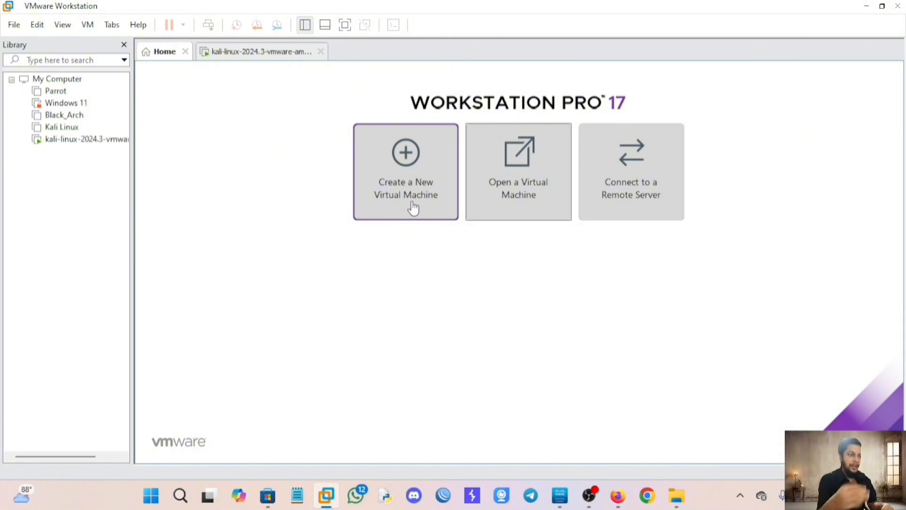
{"action": "left_click", "coordinate": [261, 53]}
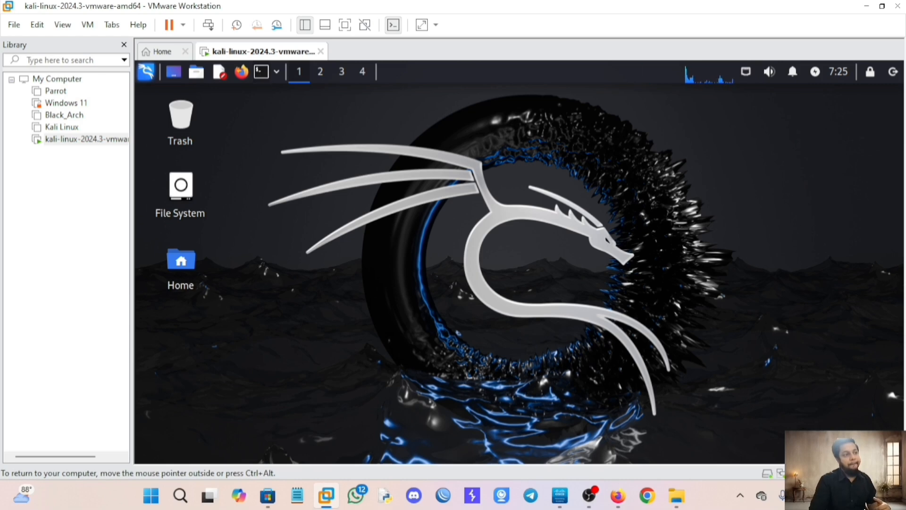
Open a maximized Kali terminal and become root with 'sudo su'.
{"action": "left_click", "coordinate": [261, 72]}
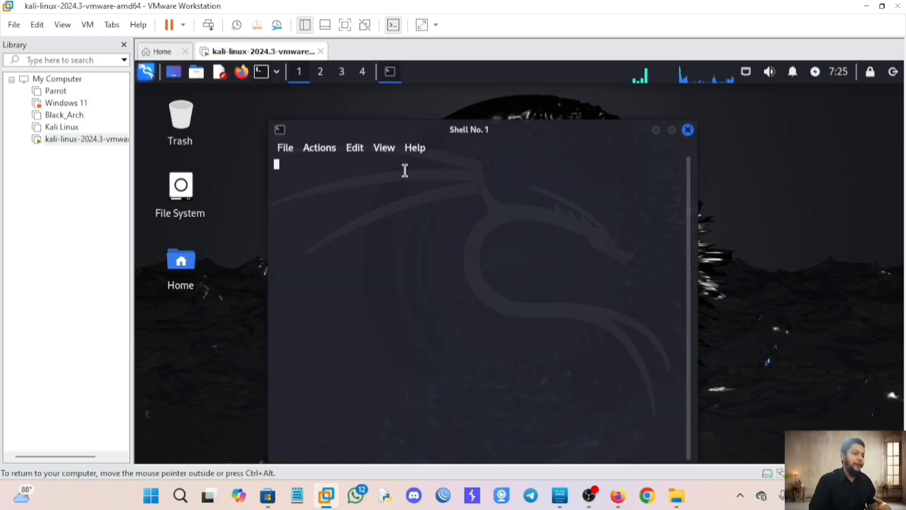
{"action": "left_click", "coordinate": [672, 131]}
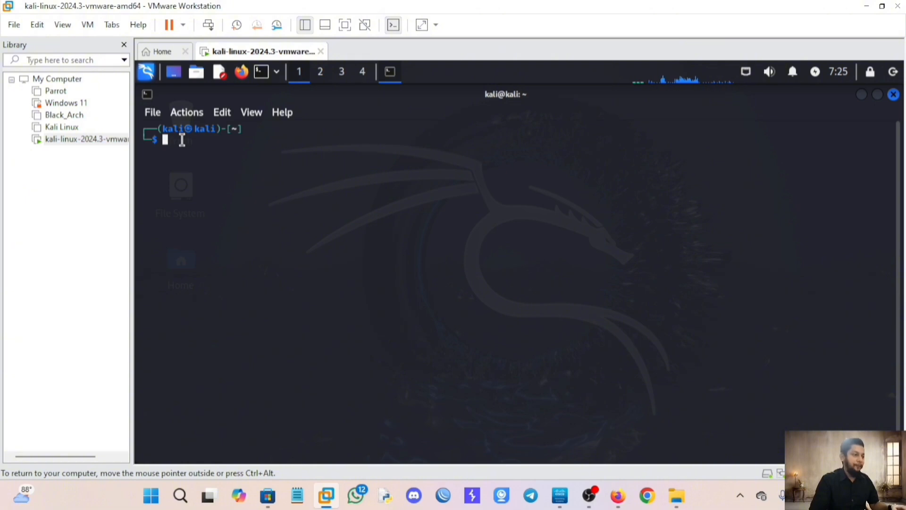
{"action": "type", "text": "sudo"}
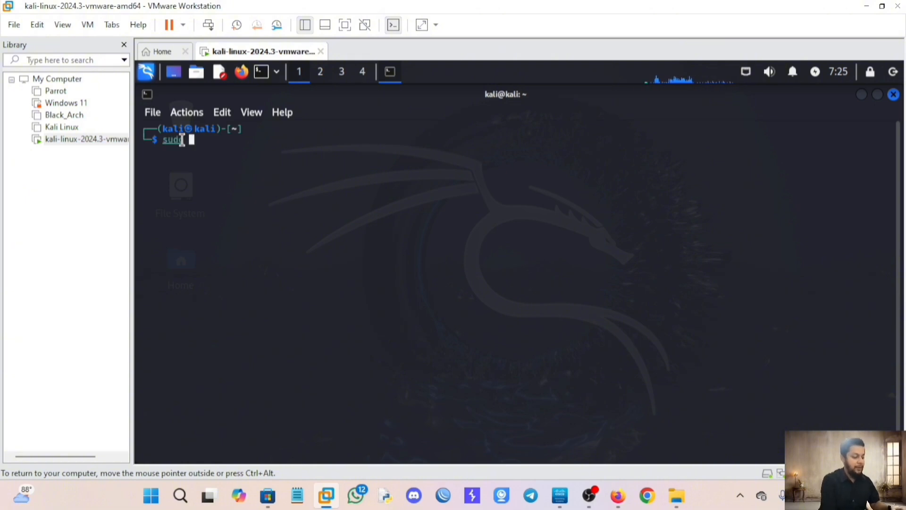
{"action": "type", "text": " su"}
{"action": "key", "text": "Return"}
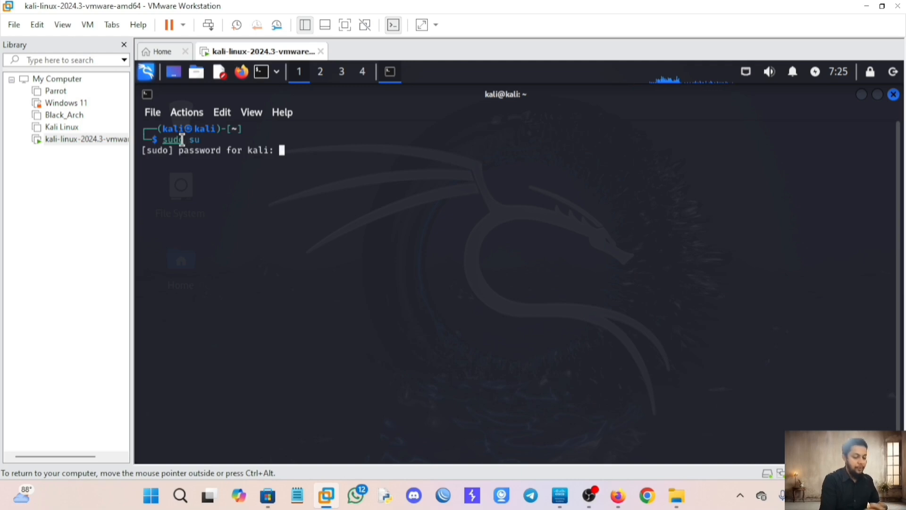
{"action": "key", "text": "Return"}
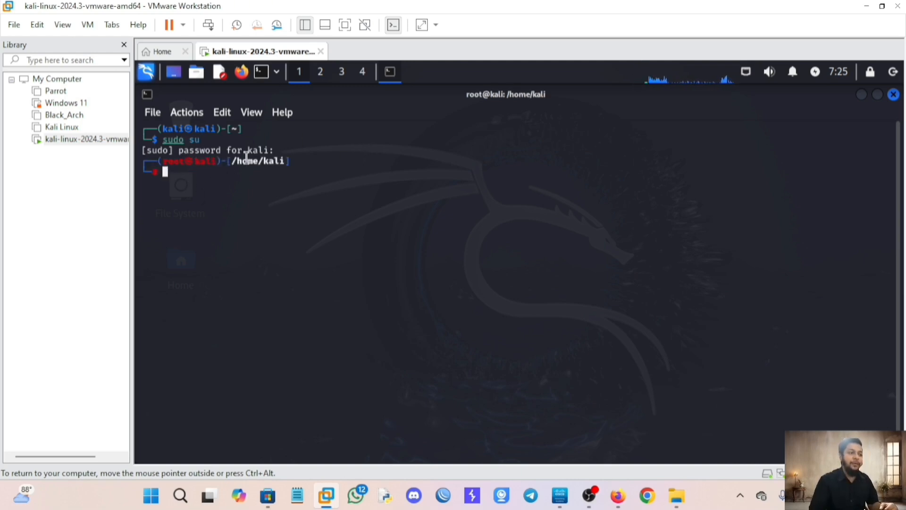
Close the root terminal and the kali-linux tab, powering off the VM.
{"action": "left_click", "coordinate": [894, 95]}
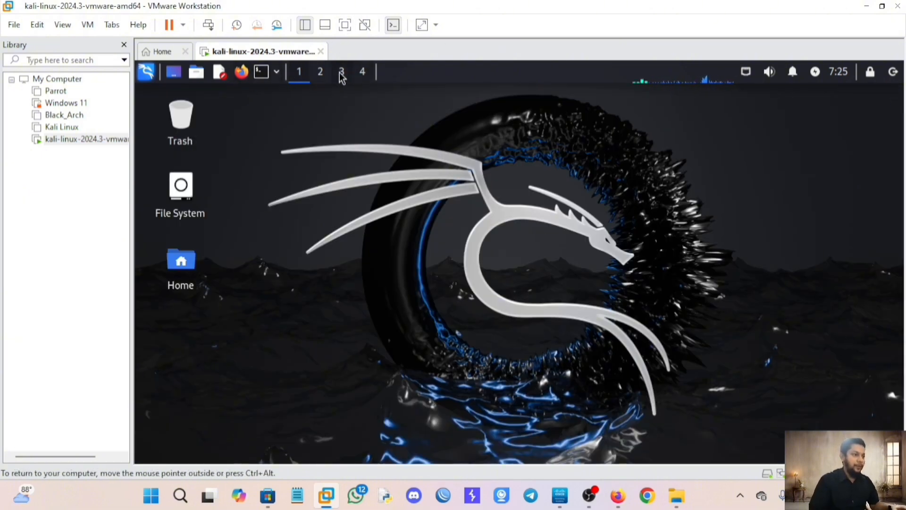
{"action": "left_click", "coordinate": [321, 51]}
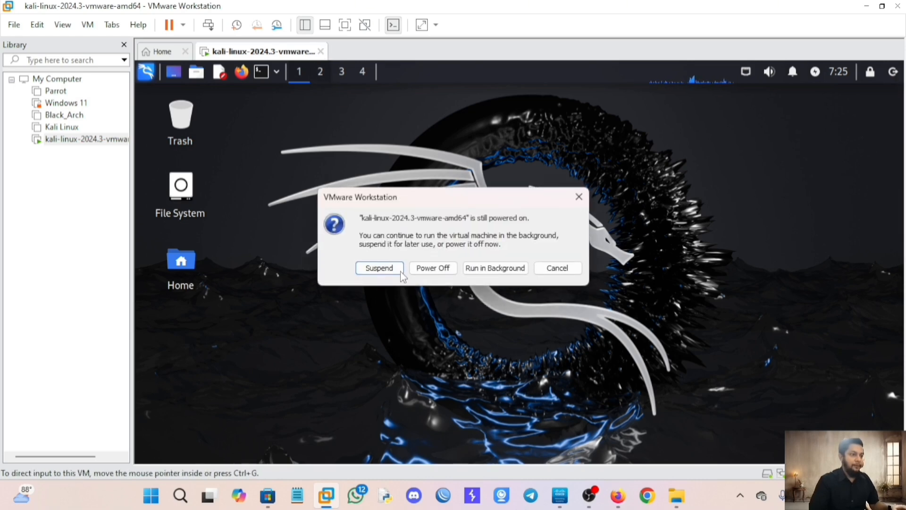
{"action": "left_click", "coordinate": [430, 267]}
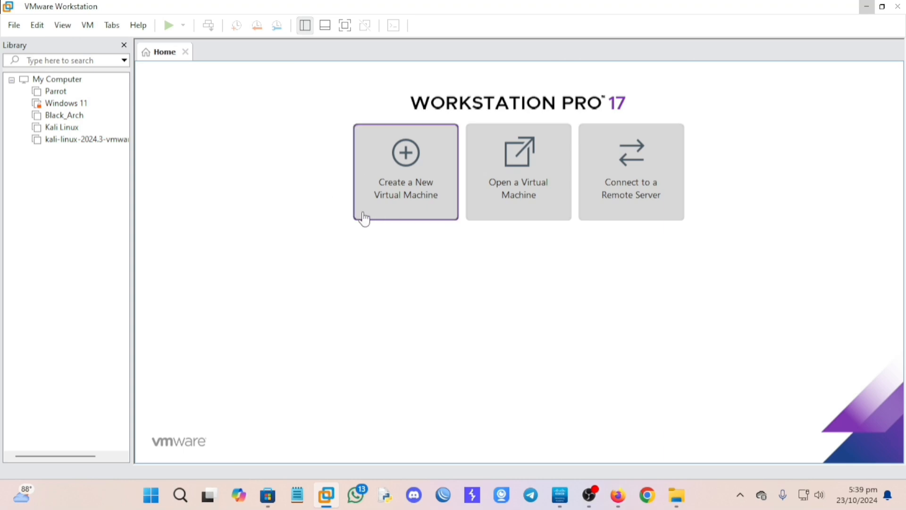
Start a Typical new VM using the installer image E:\OS\kali-linux-2024.3-installer-amd64.iso.
{"action": "left_click", "coordinate": [411, 199]}
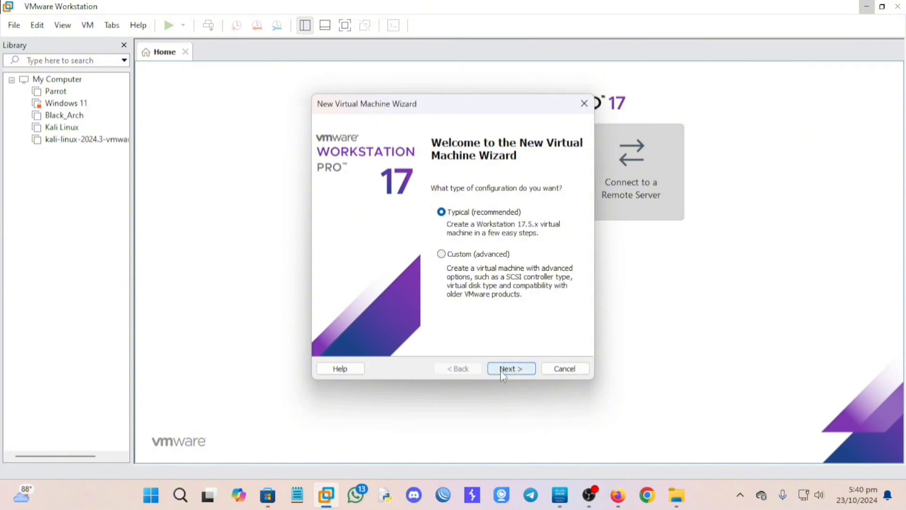
{"action": "left_click", "coordinate": [500, 371]}
{"action": "left_click", "coordinate": [330, 241]}
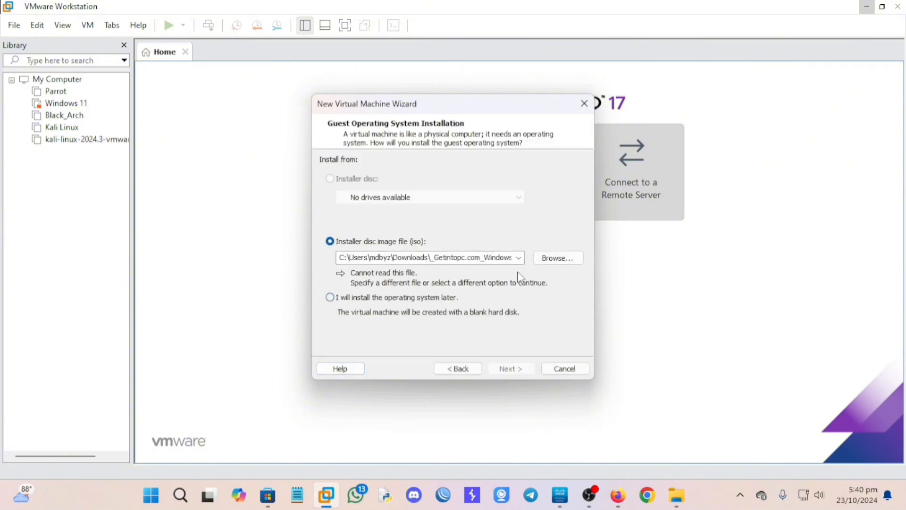
{"action": "left_click", "coordinate": [548, 258]}
{"action": "scroll", "coordinate": [373, 312], "scroll_direction": "down", "scroll_amount": 3}
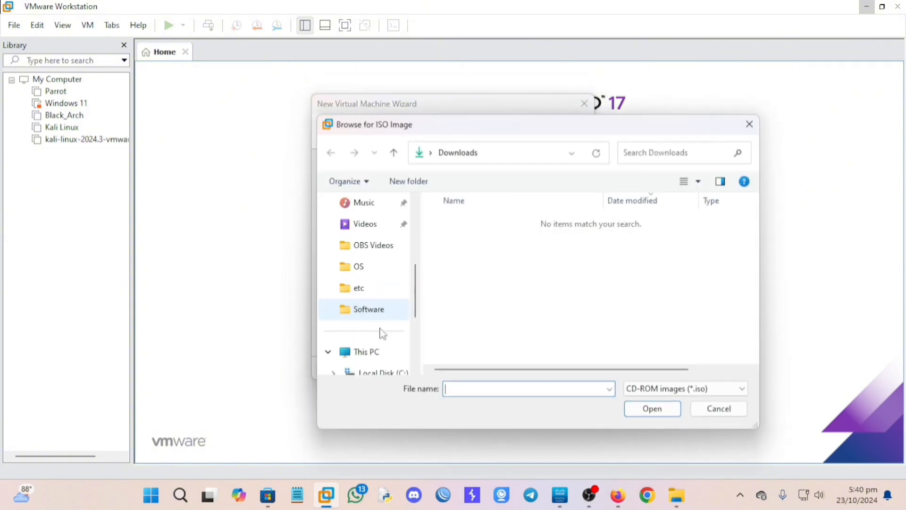
{"action": "left_click", "coordinate": [361, 270]}
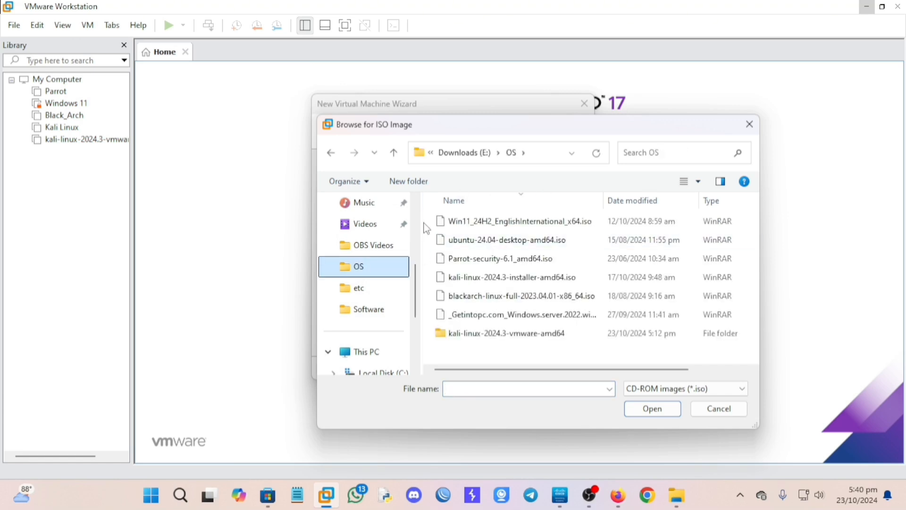
{"action": "left_click", "coordinate": [500, 281]}
{"action": "left_click", "coordinate": [652, 409]}
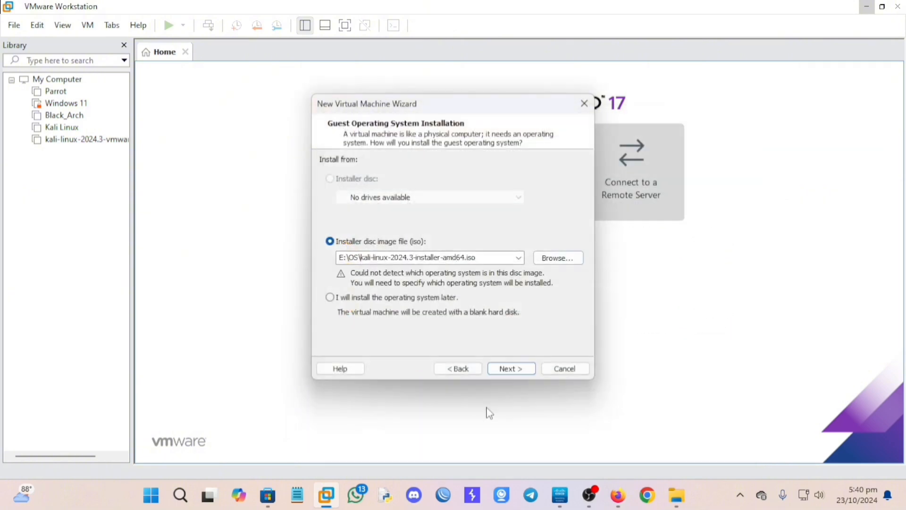
Set the guest operating system to Linux, Other Linux 5.x kernel 64-bit.
{"action": "left_click", "coordinate": [514, 368]}
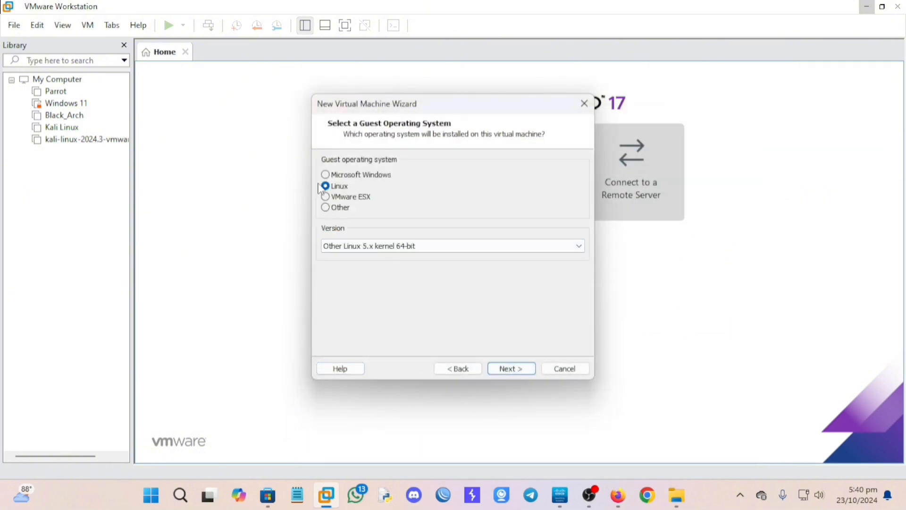
{"action": "left_click", "coordinate": [373, 247]}
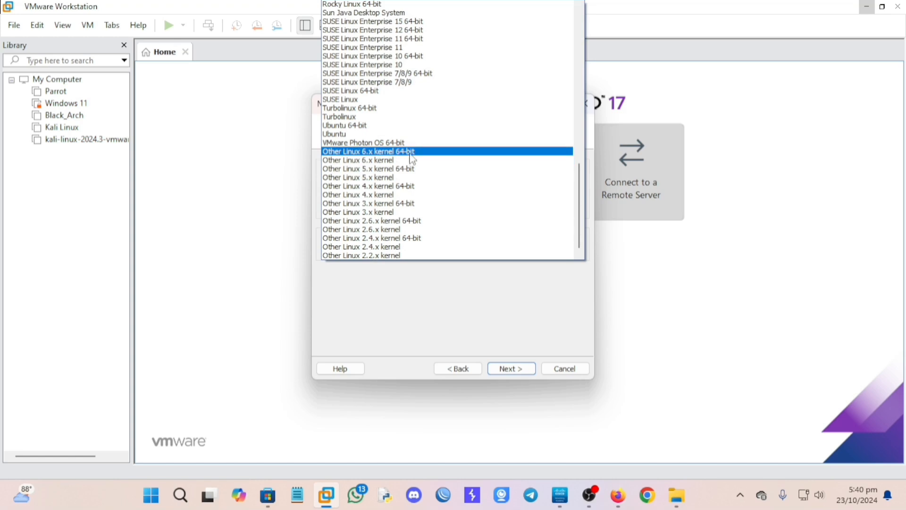
{"action": "left_click", "coordinate": [387, 170]}
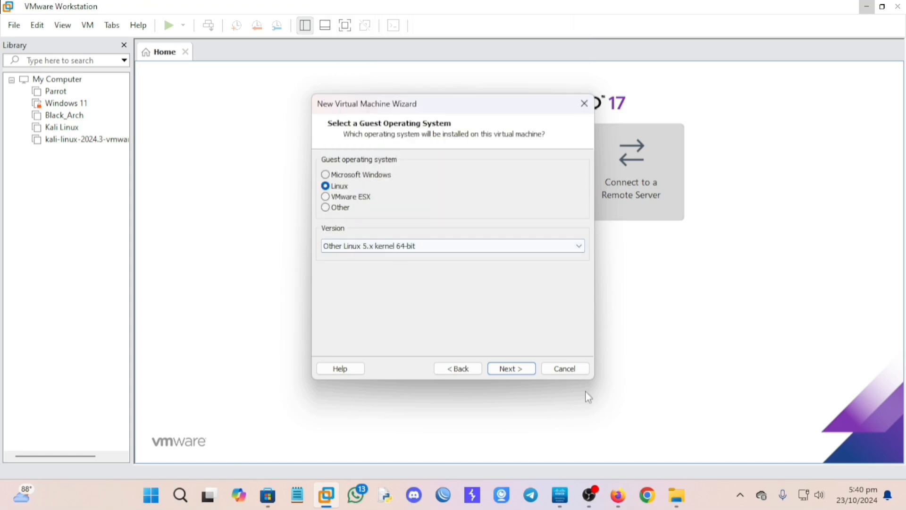
{"action": "left_click", "coordinate": [512, 369]}
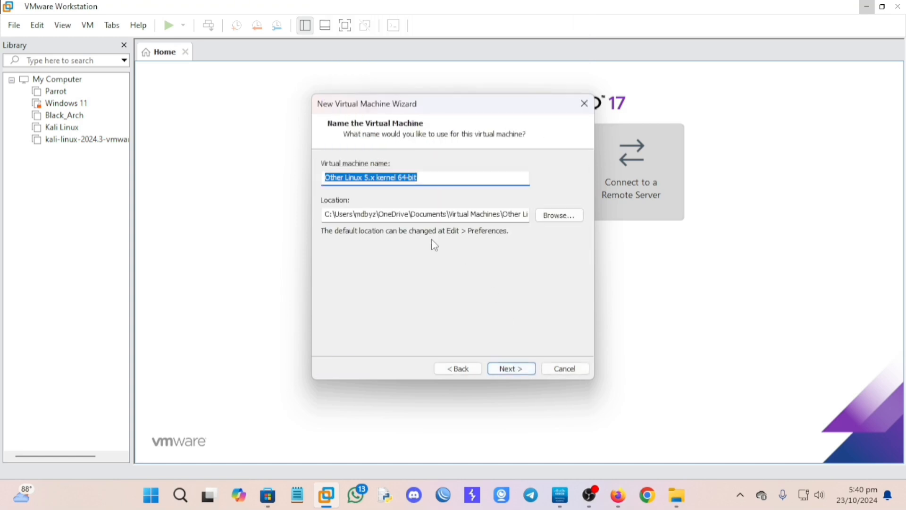
Name the VM Kali Linux 2 and point it at the existing F:\Kali Linux 2 folder.
{"action": "type", "text": "Kali Linux 2"}
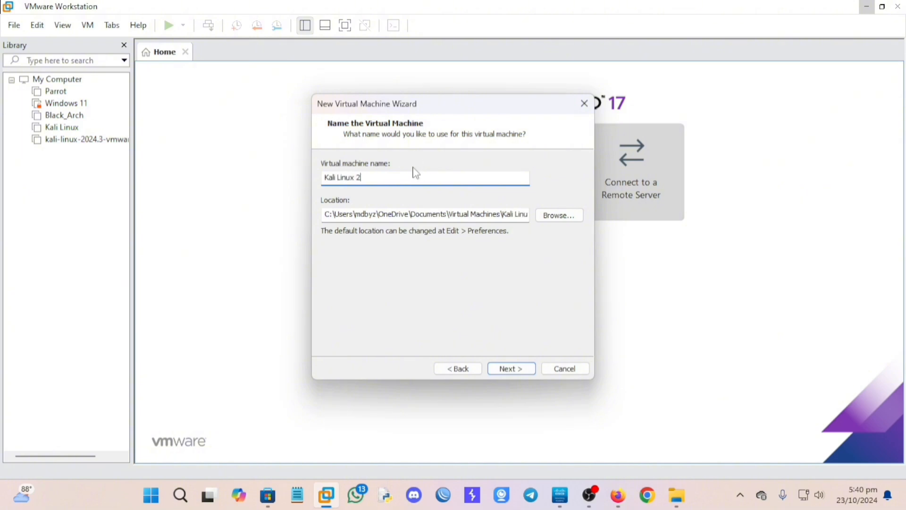
{"action": "left_click", "coordinate": [550, 219]}
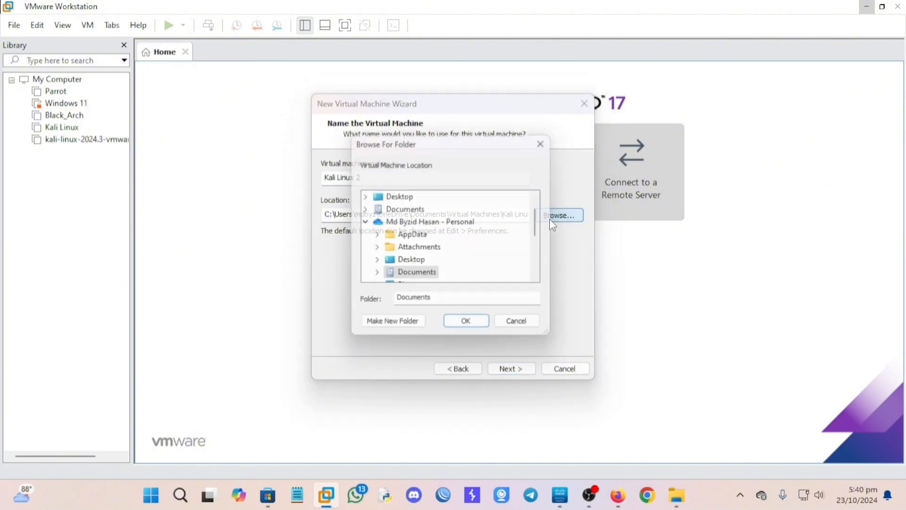
{"action": "scroll", "coordinate": [421, 247], "scroll_direction": "down", "scroll_amount": 1}
{"action": "scroll", "coordinate": [421, 247], "scroll_direction": "down", "scroll_amount": 1}
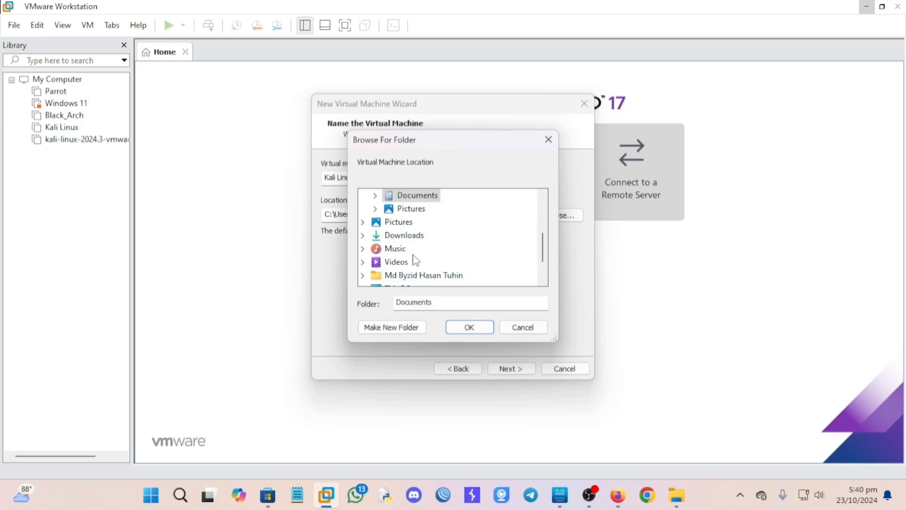
{"action": "scroll", "coordinate": [415, 257], "scroll_direction": "down", "scroll_amount": 1}
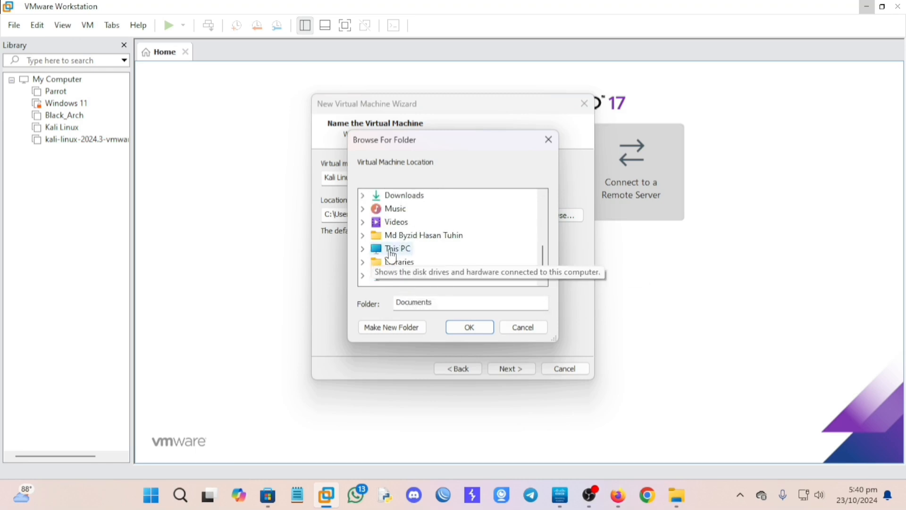
{"action": "left_click", "coordinate": [392, 250]}
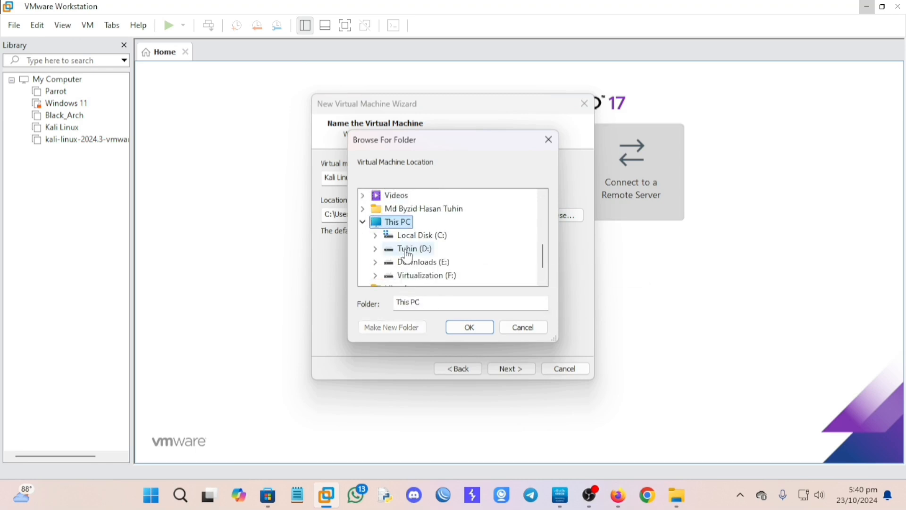
{"action": "left_click", "coordinate": [431, 278]}
{"action": "left_click", "coordinate": [436, 264]}
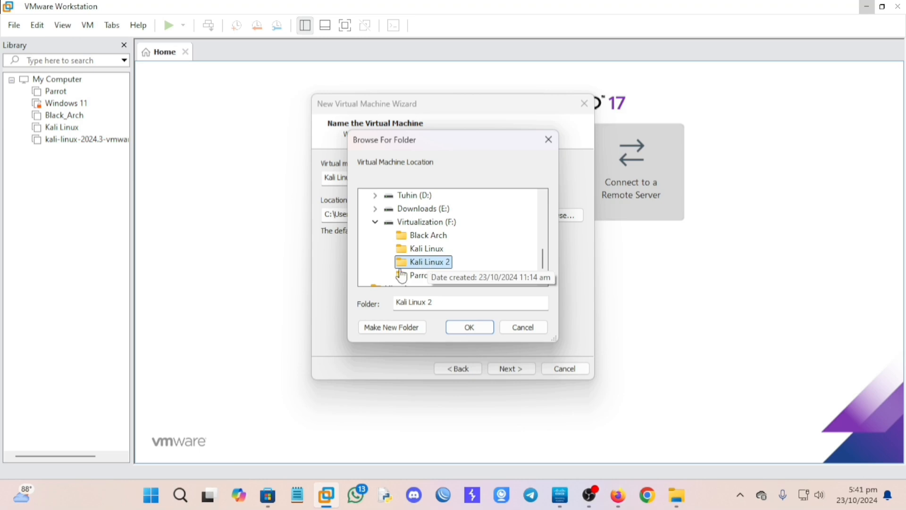
{"action": "left_click", "coordinate": [462, 328]}
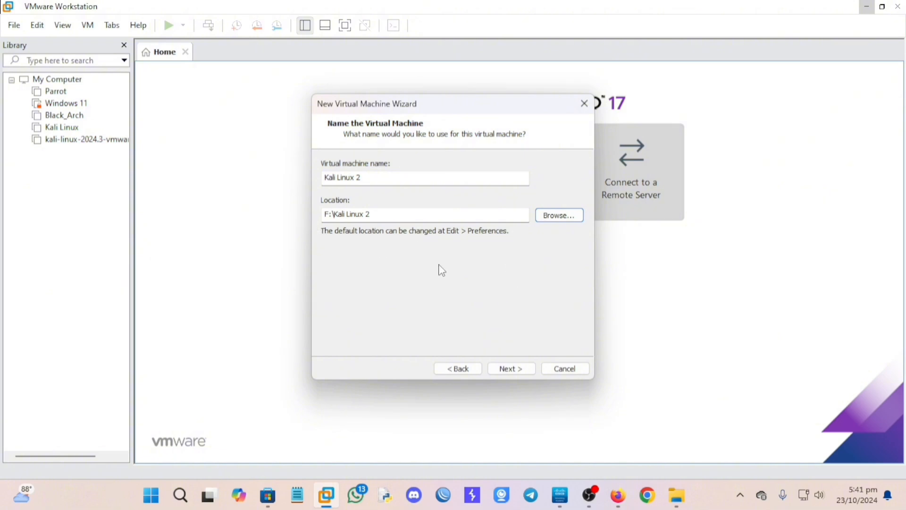
{"action": "left_click", "coordinate": [506, 368]}
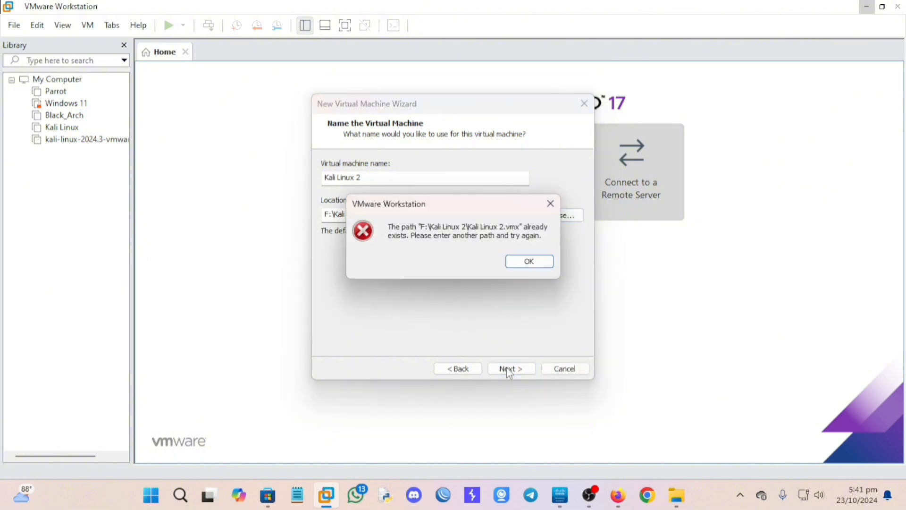
Delete the old Kali Linux 2 folder and make a new F:\Kali Linux_2 folder as location.
{"action": "left_click", "coordinate": [538, 266]}
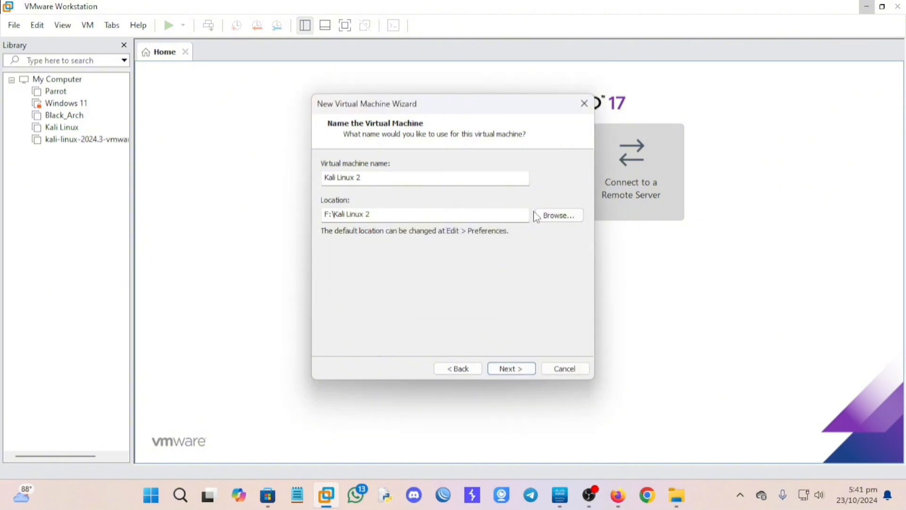
{"action": "left_click", "coordinate": [550, 215]}
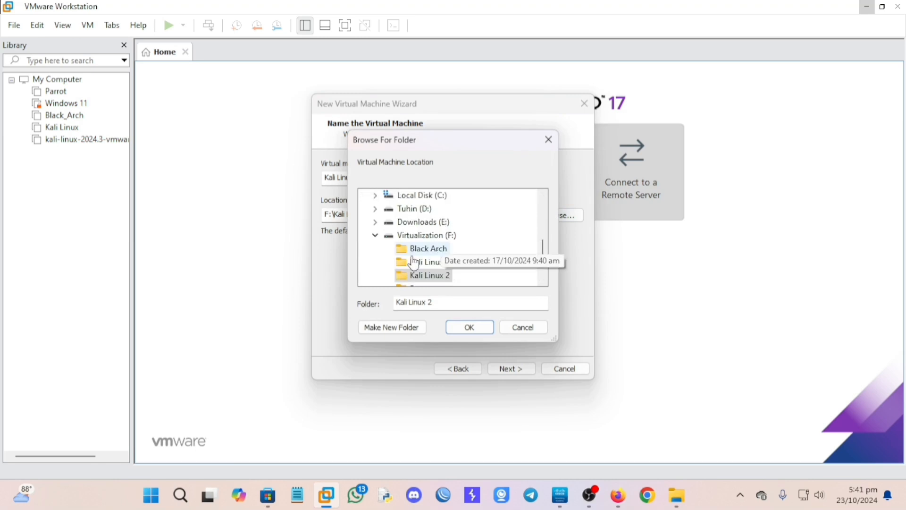
{"action": "right_click", "coordinate": [415, 277]}
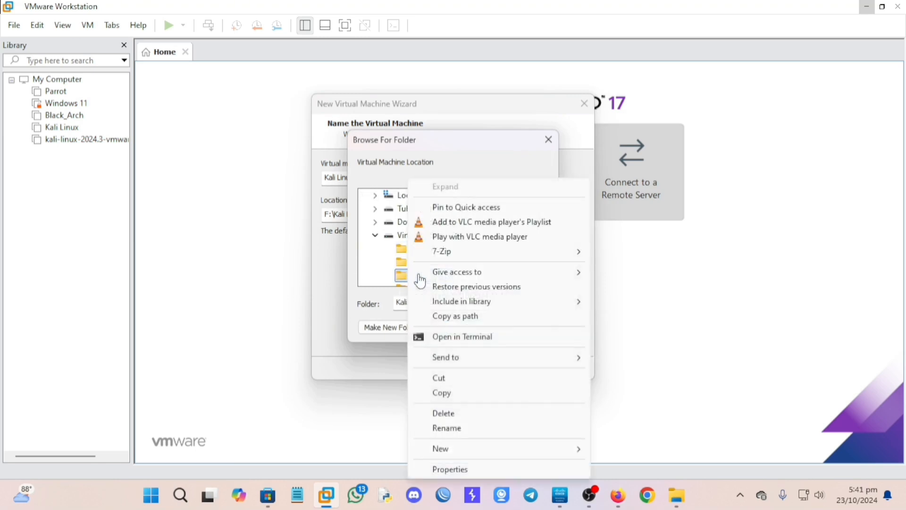
{"action": "left_click", "coordinate": [446, 413]}
{"action": "key", "text": "Return"}
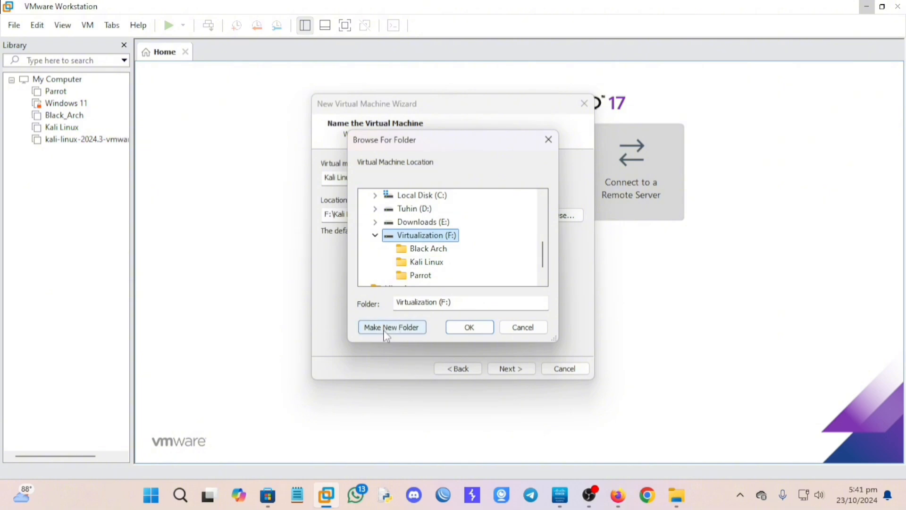
{"action": "left_click", "coordinate": [387, 332]}
{"action": "type", "text": "Kali"}
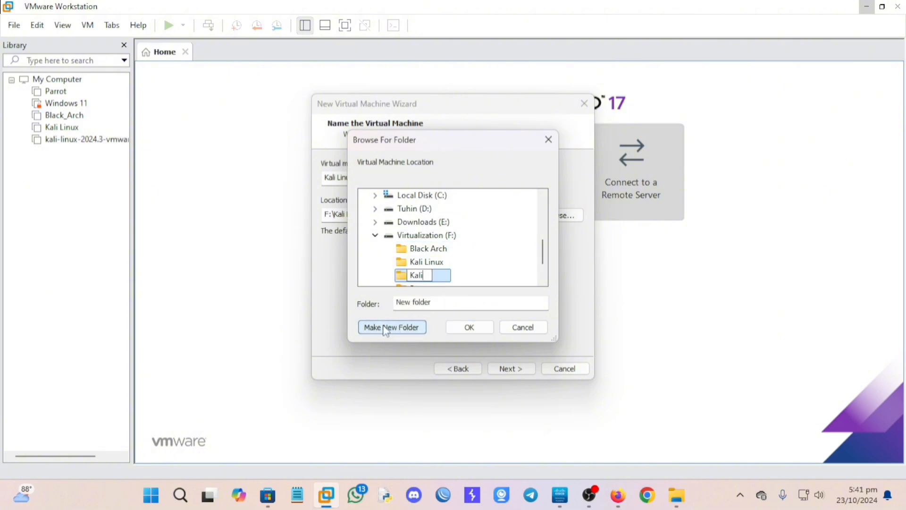
{"action": "type", "text": " Linux_2"}
{"action": "left_click", "coordinate": [469, 328]}
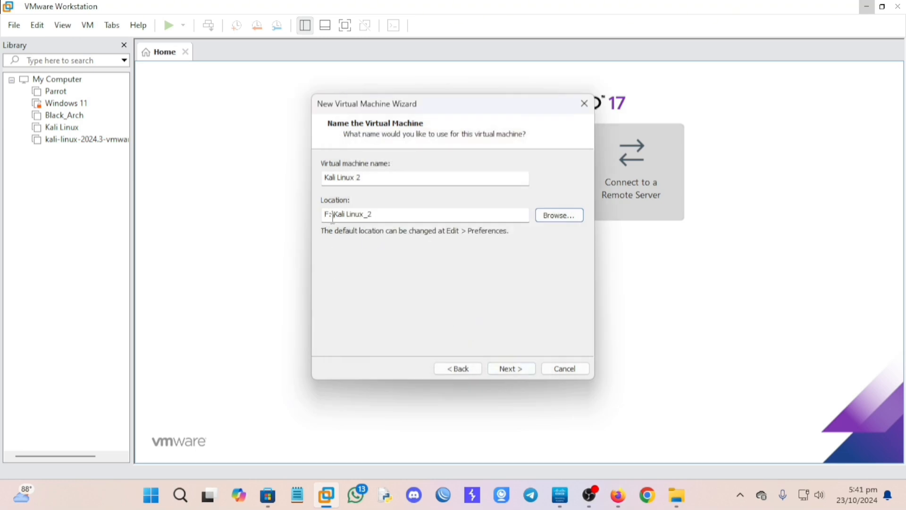
Give the virtual disk a 20 GB maximum size stored as a single file.
{"action": "left_click", "coordinate": [510, 368]}
{"action": "left_click", "coordinate": [431, 194]}
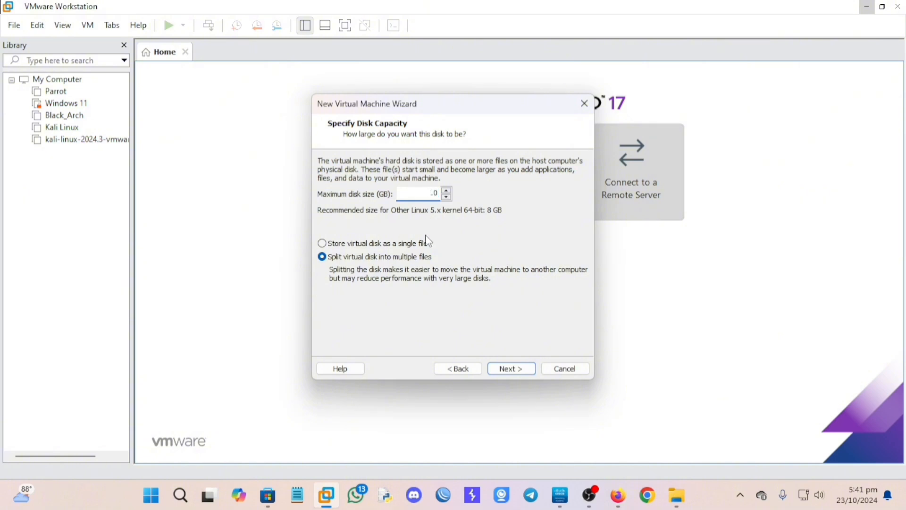
{"action": "type", "text": "20"}
{"action": "left_click", "coordinate": [325, 244]}
{"action": "left_click", "coordinate": [514, 368]}
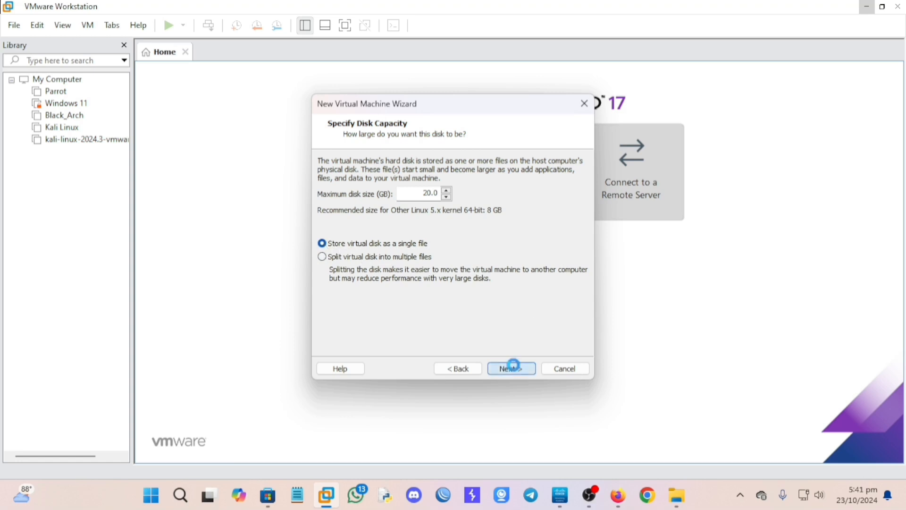
In the hardware settings, raise memory to 4 GB and use 2 cores per processor.
{"action": "left_click", "coordinate": [352, 293]}
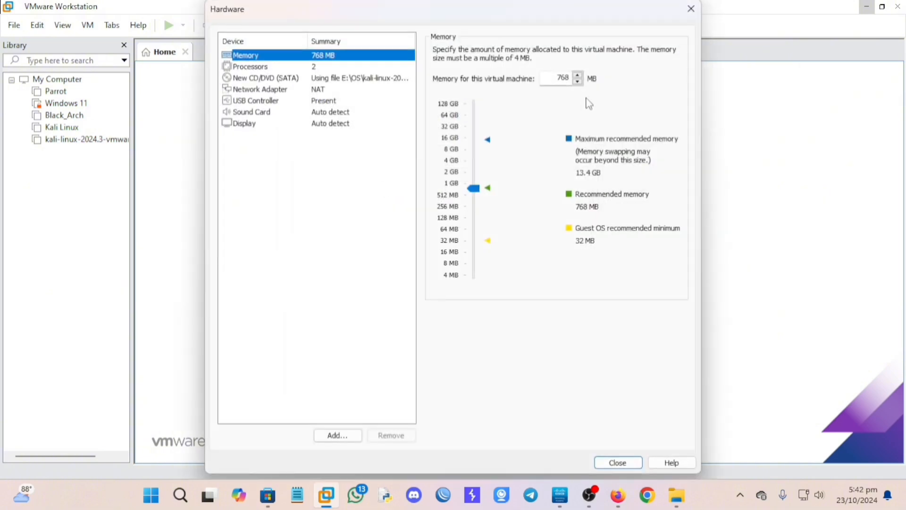
{"action": "double_click", "coordinate": [557, 77]}
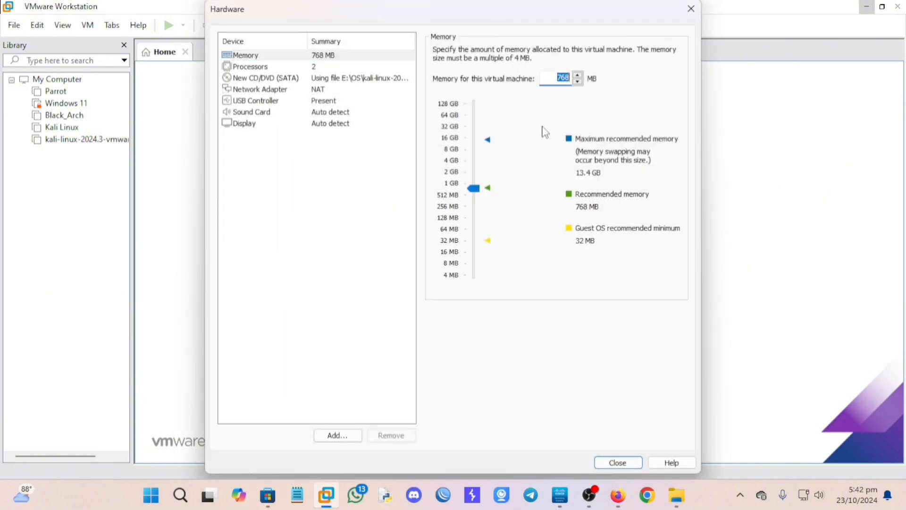
{"action": "mouse_move", "coordinate": [477, 168]}
{"action": "left_mouse_down"}
{"action": "mouse_move", "coordinate": [476, 154]}
{"action": "mouse_move", "coordinate": [477, 163]}
{"action": "left_mouse_up"}
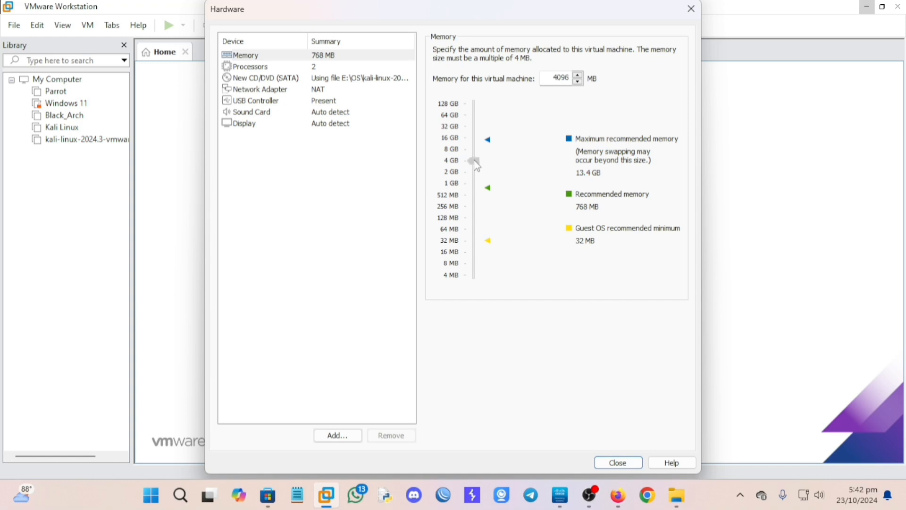
{"action": "left_click", "coordinate": [322, 70]}
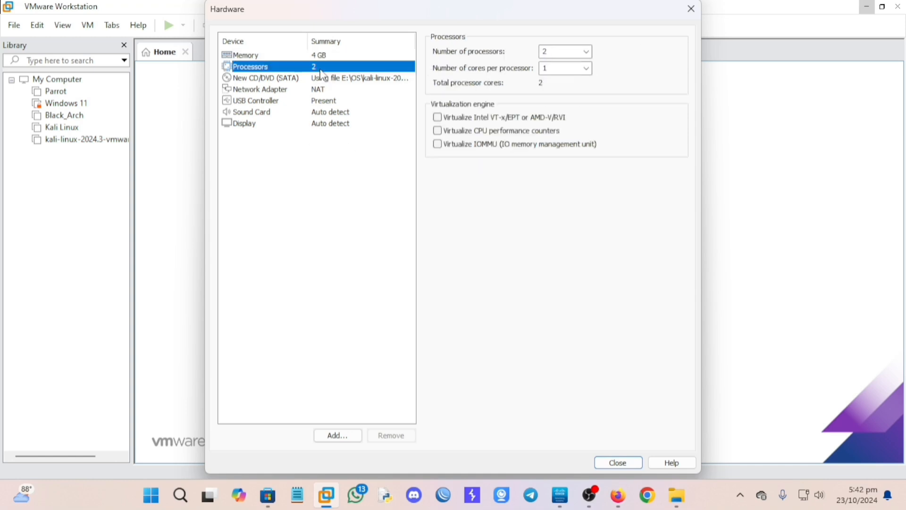
{"action": "left_click", "coordinate": [586, 69]}
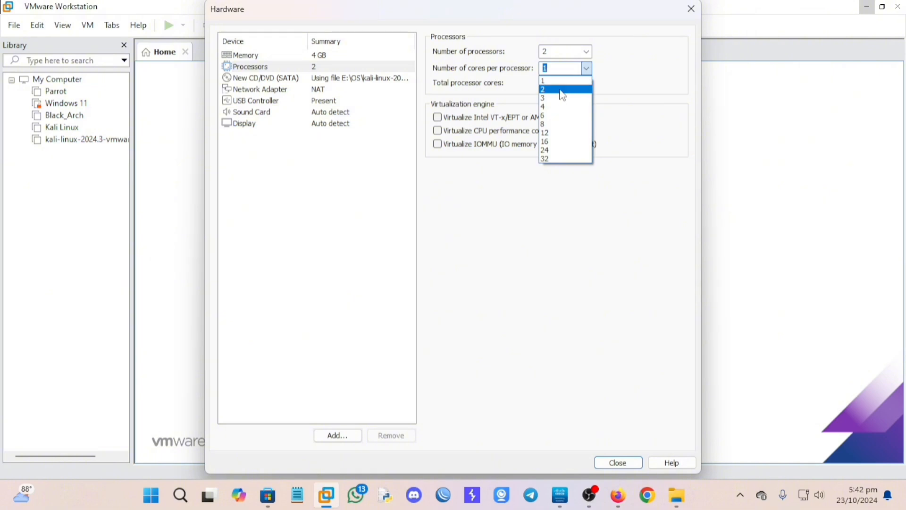
{"action": "left_click", "coordinate": [575, 89]}
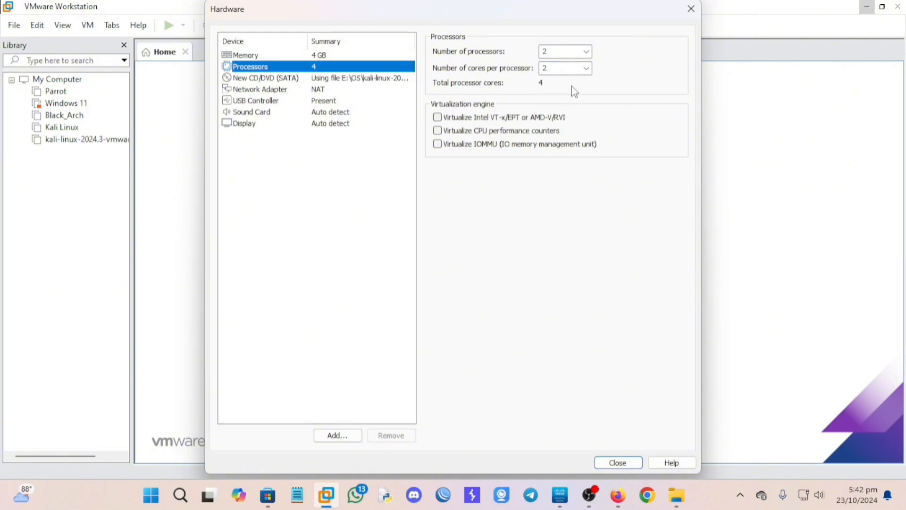
Try Bridged, then leave the network adapter on NAT and finish the wizard.
{"action": "left_click", "coordinate": [281, 90]}
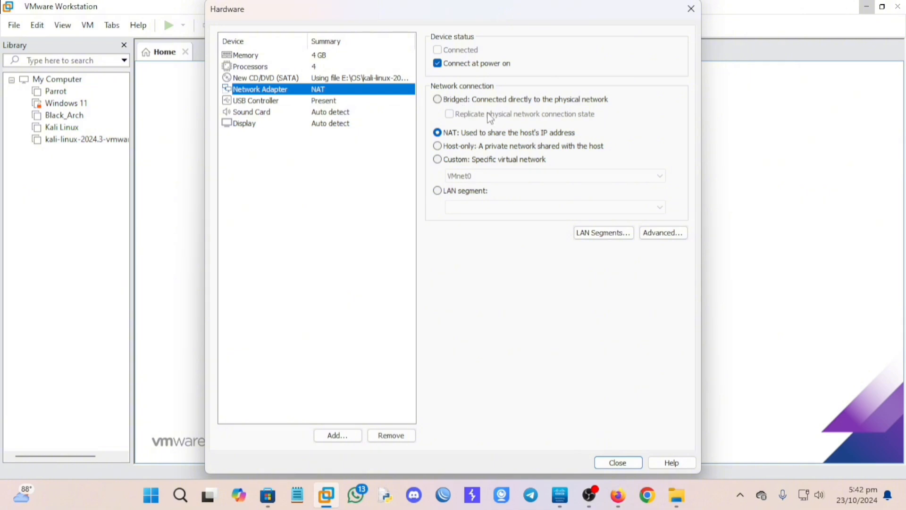
{"action": "left_click", "coordinate": [438, 99]}
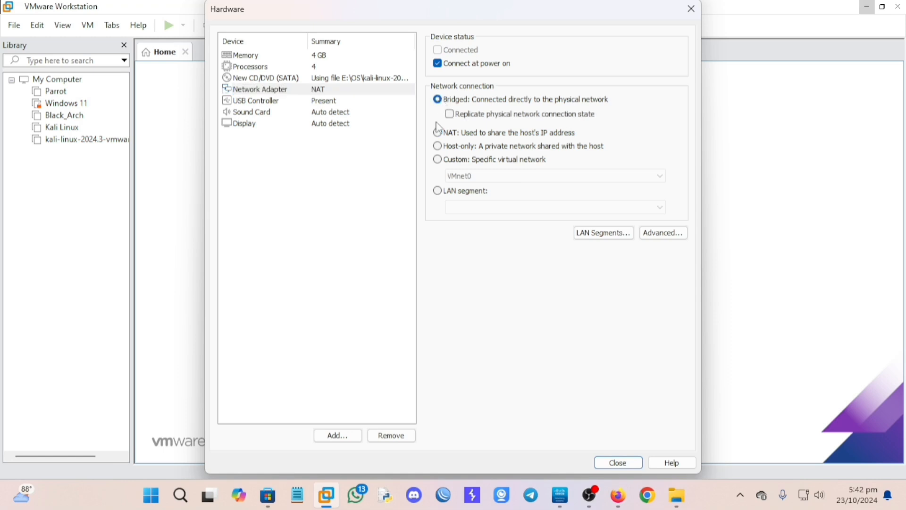
{"action": "left_click", "coordinate": [439, 135]}
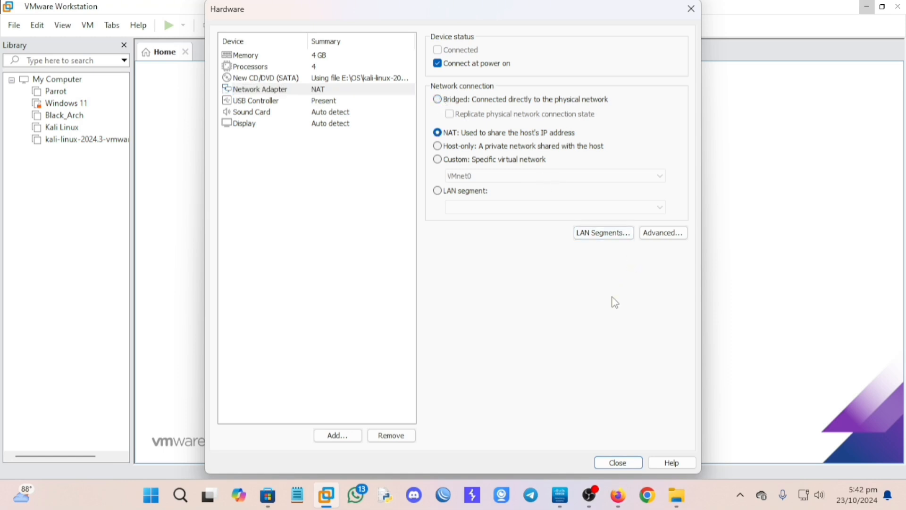
{"action": "left_click", "coordinate": [620, 463]}
{"action": "left_click", "coordinate": [519, 370]}
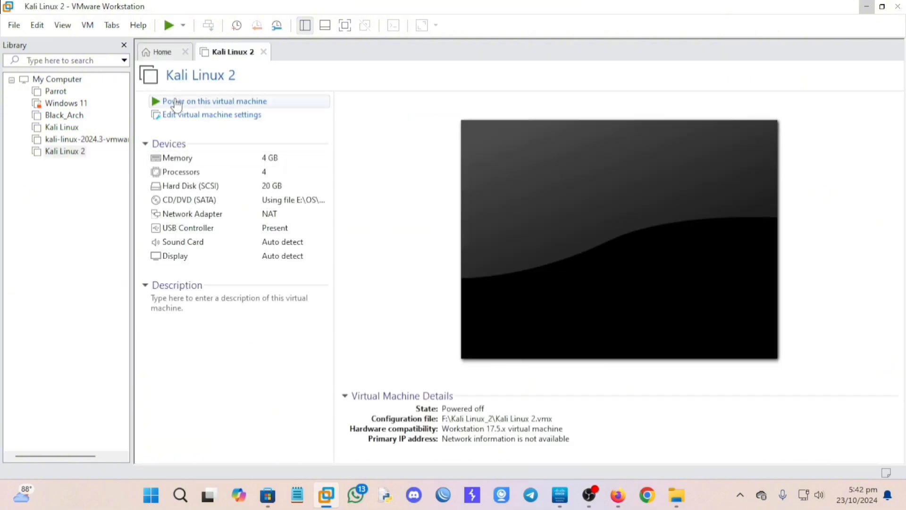
Power on Kali Linux 2 and choose Graphical install from the boot menu.
{"action": "left_click", "coordinate": [177, 103]}
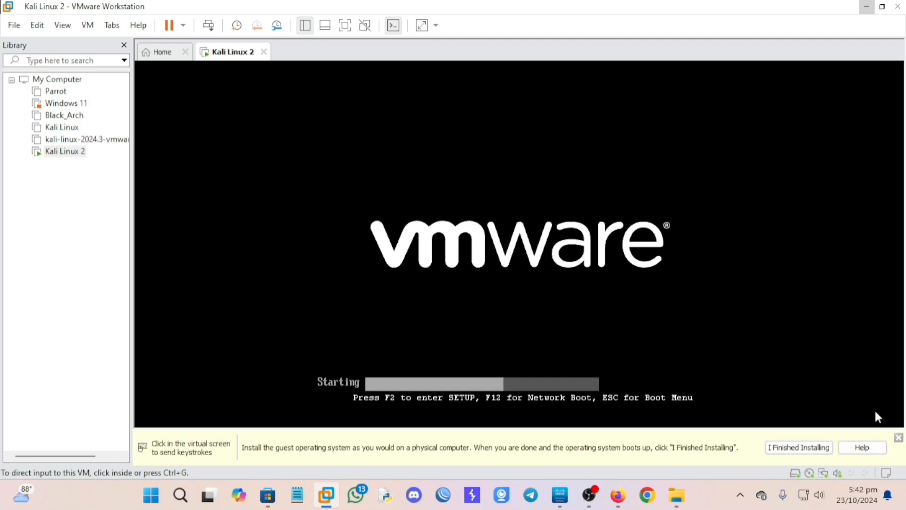
{"action": "left_click", "coordinate": [410, 243]}
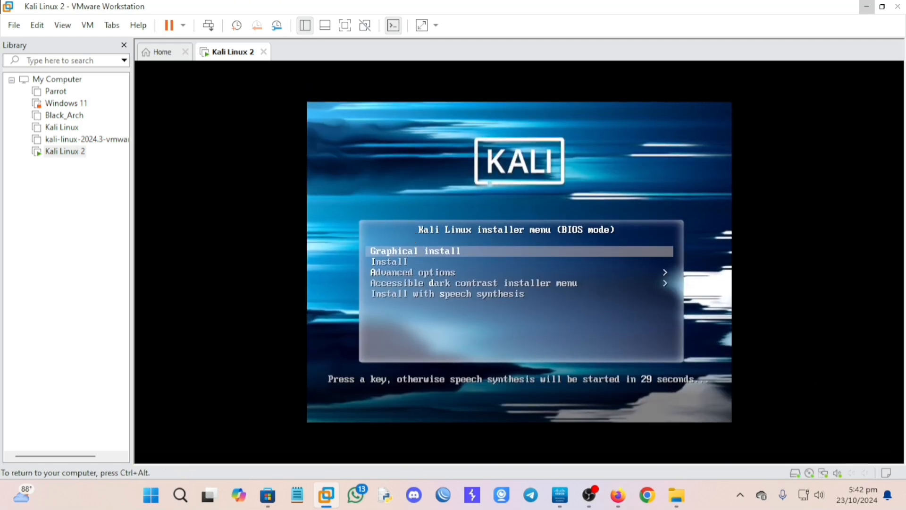
{"action": "key", "text": "Return"}
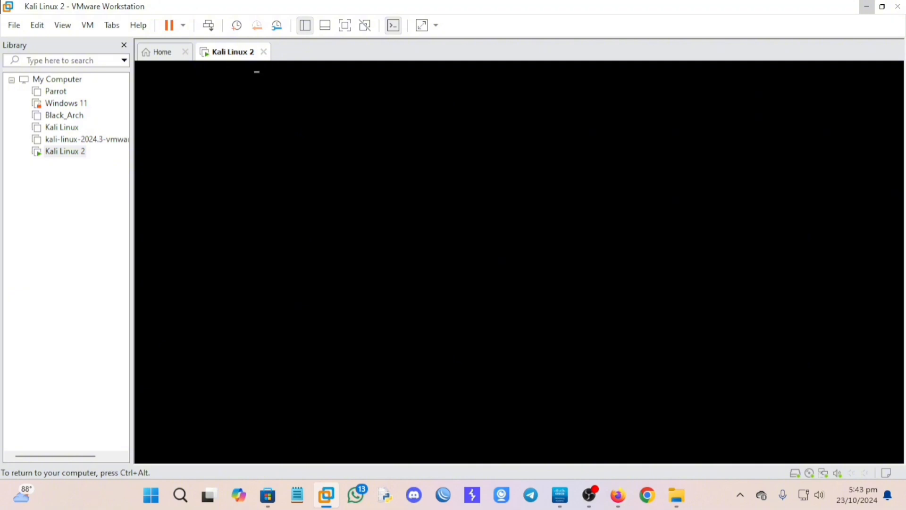
{"action": "key", "text": "ctrl+alt"}
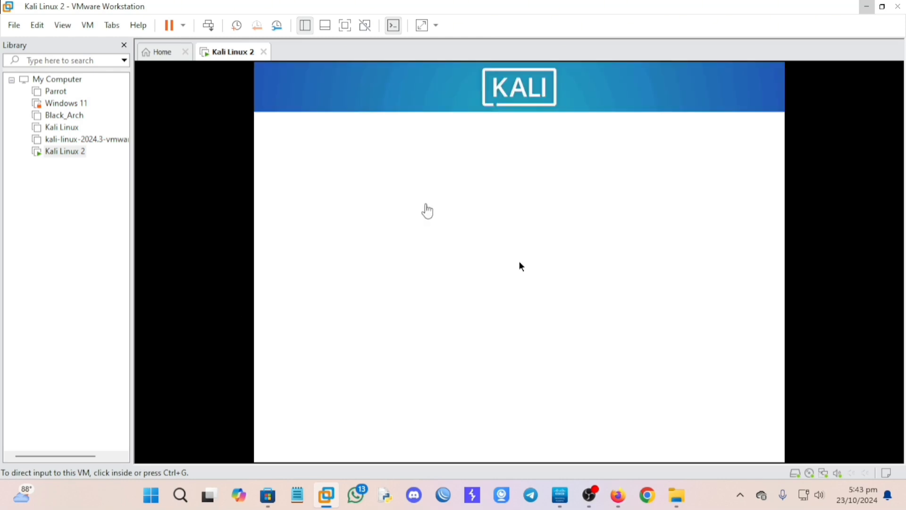
Select English as the installer language and Asia as the location region.
{"action": "left_click", "coordinate": [425, 196]}
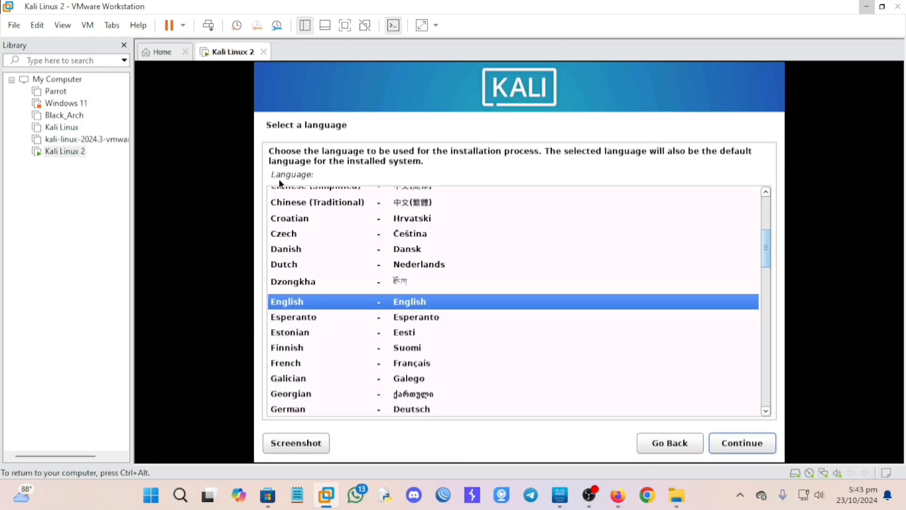
{"action": "left_click", "coordinate": [735, 441]}
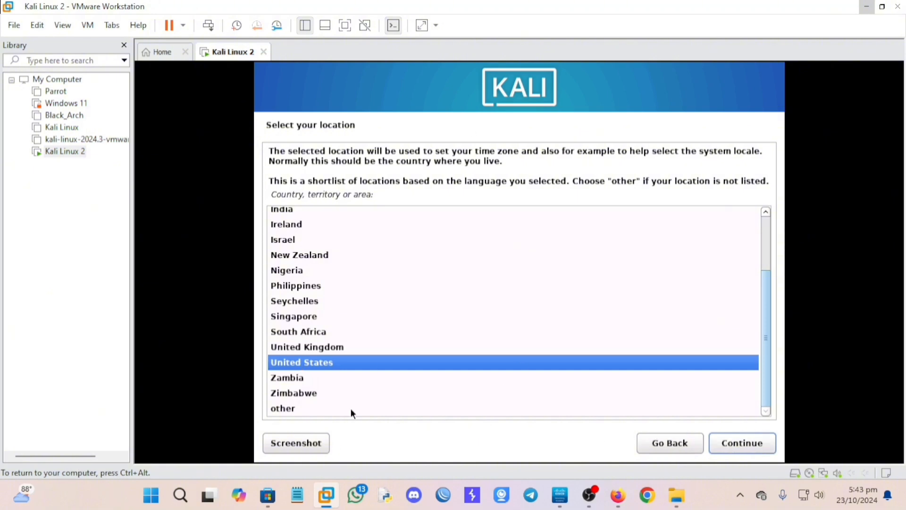
{"action": "left_click", "coordinate": [273, 412]}
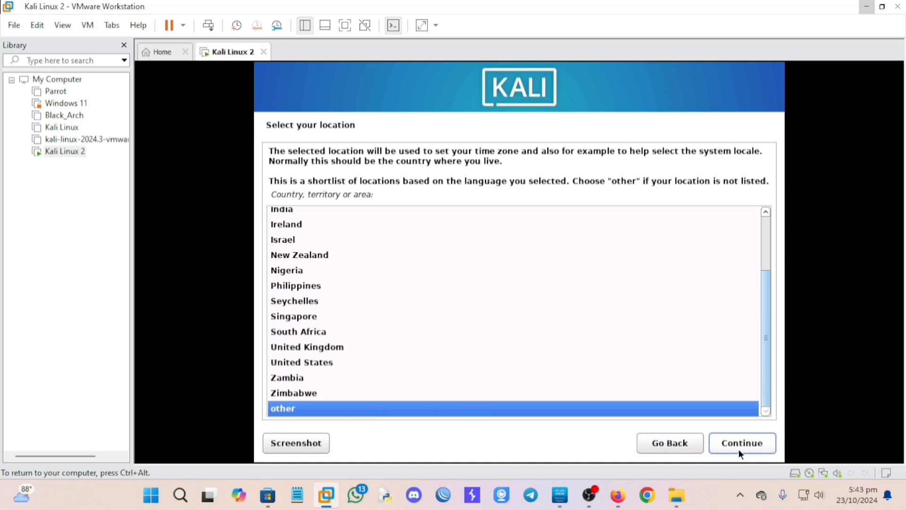
{"action": "scroll", "coordinate": [338, 261], "scroll_direction": "up", "scroll_amount": 2}
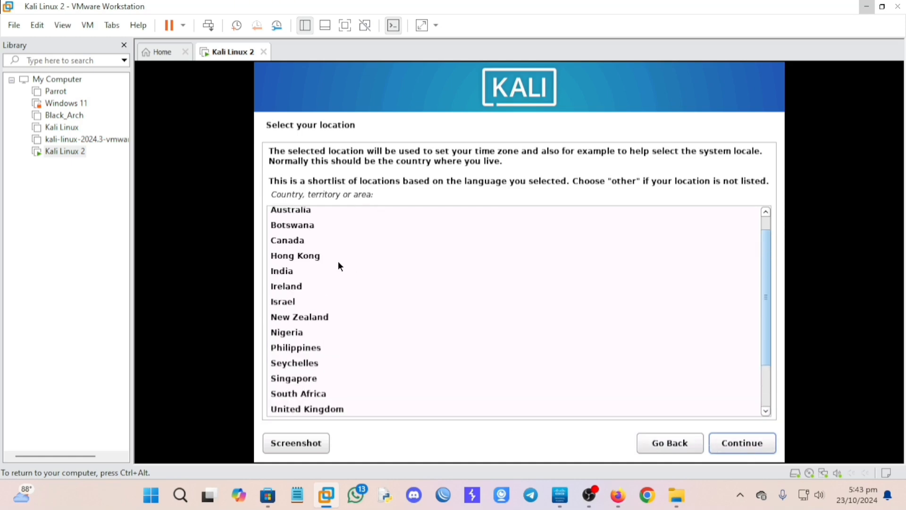
{"action": "scroll", "coordinate": [337, 262], "scroll_direction": "down", "scroll_amount": 2}
{"action": "scroll", "coordinate": [340, 267], "scroll_direction": "up", "scroll_amount": 1}
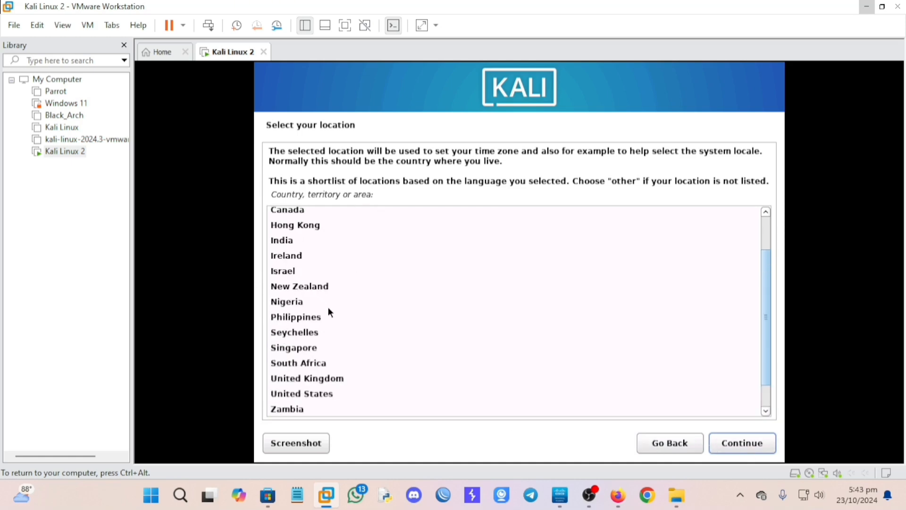
{"action": "scroll", "coordinate": [331, 312], "scroll_direction": "down", "scroll_amount": 1}
{"action": "left_click", "coordinate": [743, 442]}
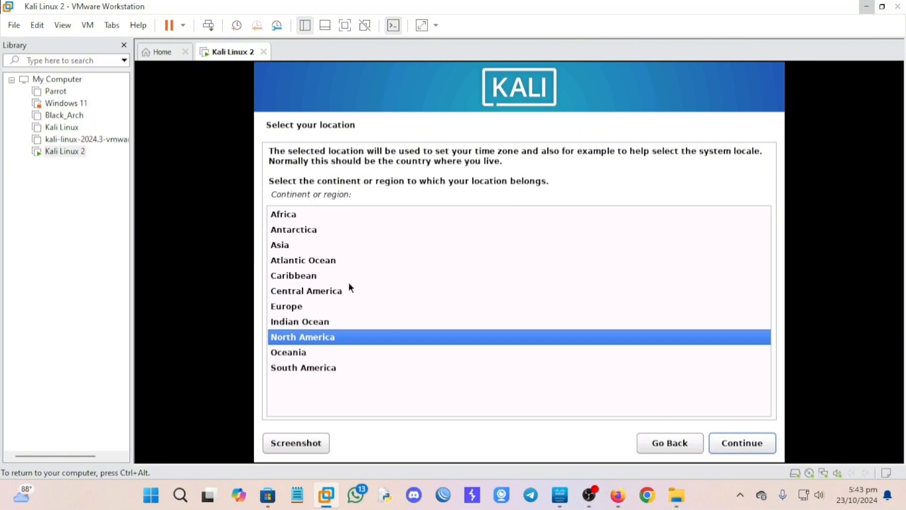
{"action": "left_click", "coordinate": [284, 246]}
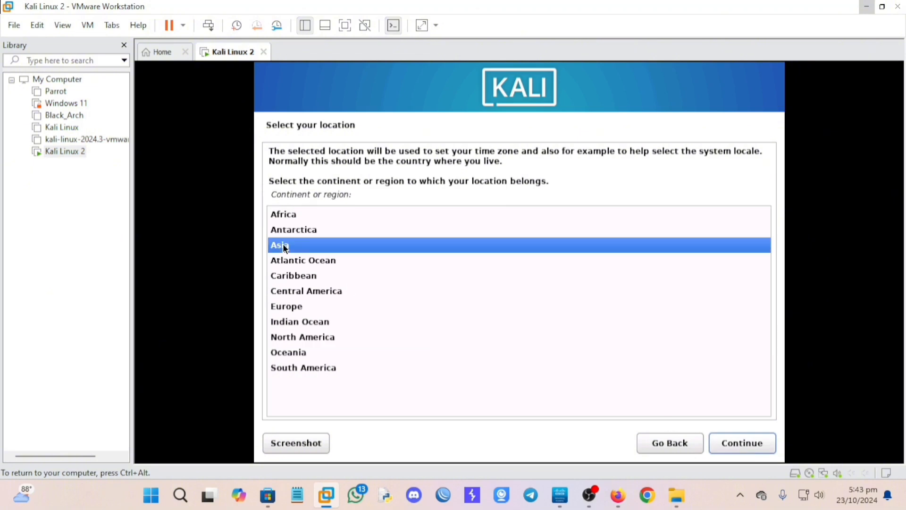
{"action": "left_click", "coordinate": [744, 445]}
Pick Bangladesh, the en_US.UTF-8 locale and the American English keymap.
{"action": "left_click", "coordinate": [324, 259]}
{"action": "left_click", "coordinate": [750, 442]}
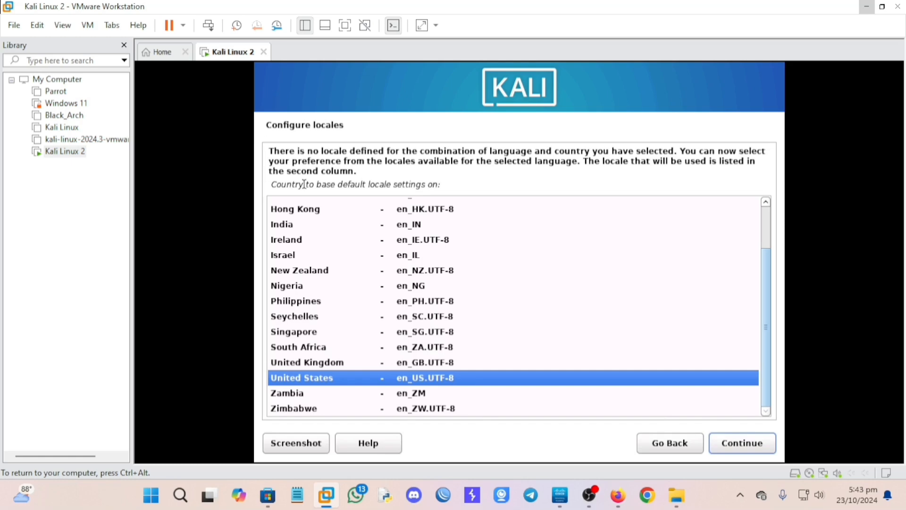
{"action": "left_click", "coordinate": [750, 449]}
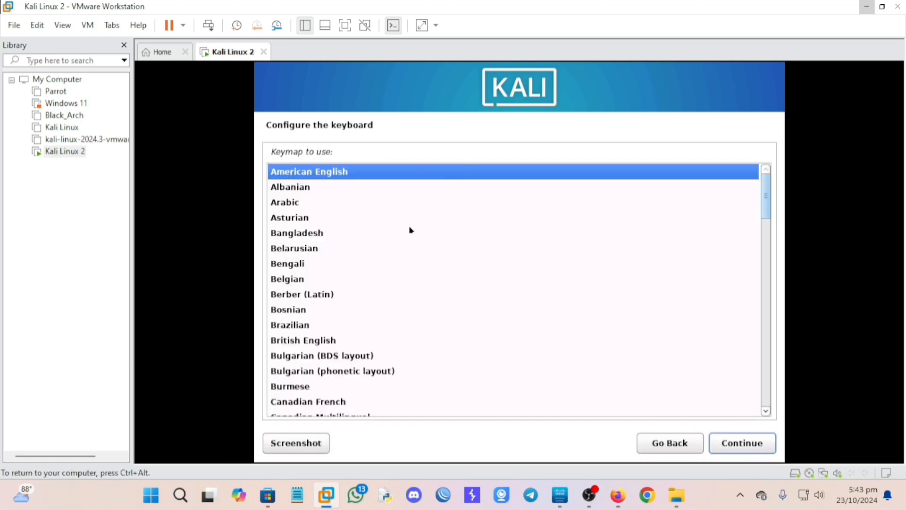
{"action": "left_click", "coordinate": [747, 447]}
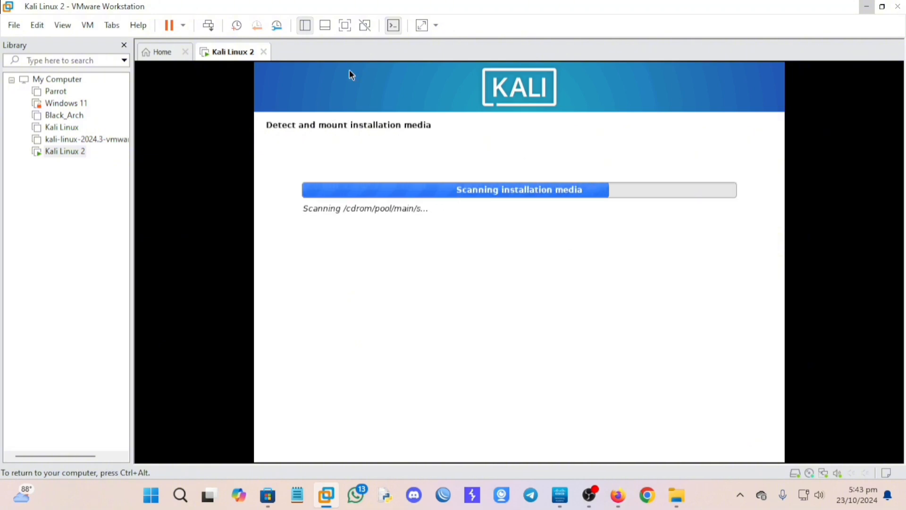
Switch the VM to full screen while the installer loads to the Hostname page.
{"action": "left_click", "coordinate": [345, 29]}
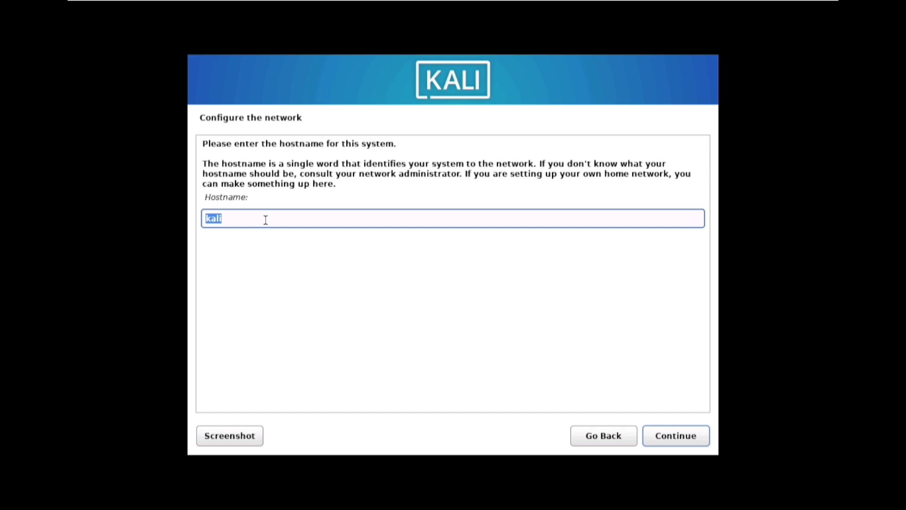
Set the hostname to quantum and the domain name to kali.
{"action": "type", "text": "quantum"}
{"action": "left_click", "coordinate": [682, 433]}
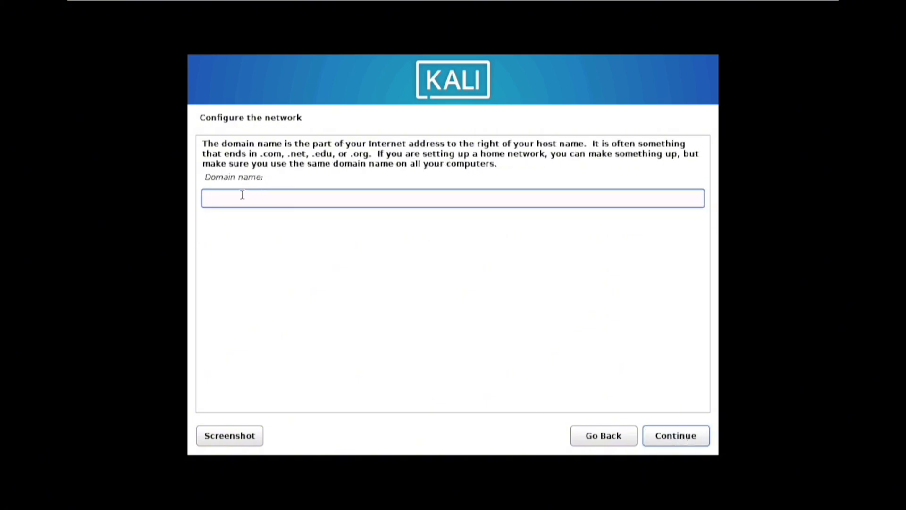
{"action": "type", "text": "kali"}
{"action": "left_click", "coordinate": [684, 436]}
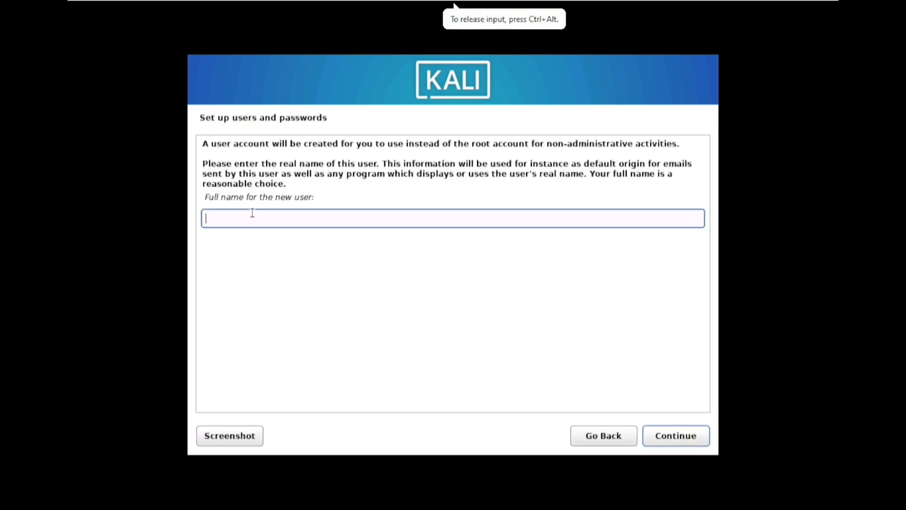
Create the user account: enter the full name, username, and password twice.
{"action": "type", "text": "Qu"}
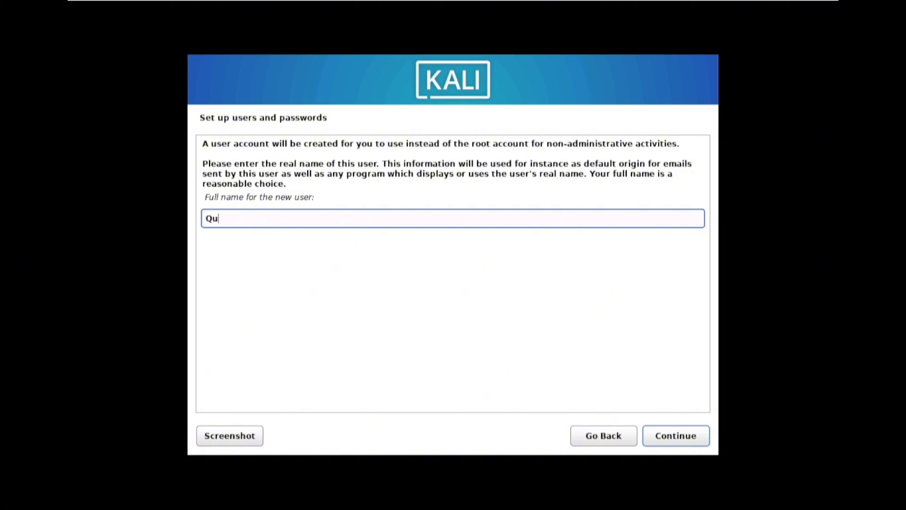
{"action": "type", "text": "antum Gearws"}
{"action": "key", "text": "BackSpace"}
{"action": "key", "text": "BackSpace"}
{"action": "type", "text": "s"}
{"action": "left_click", "coordinate": [679, 437]}
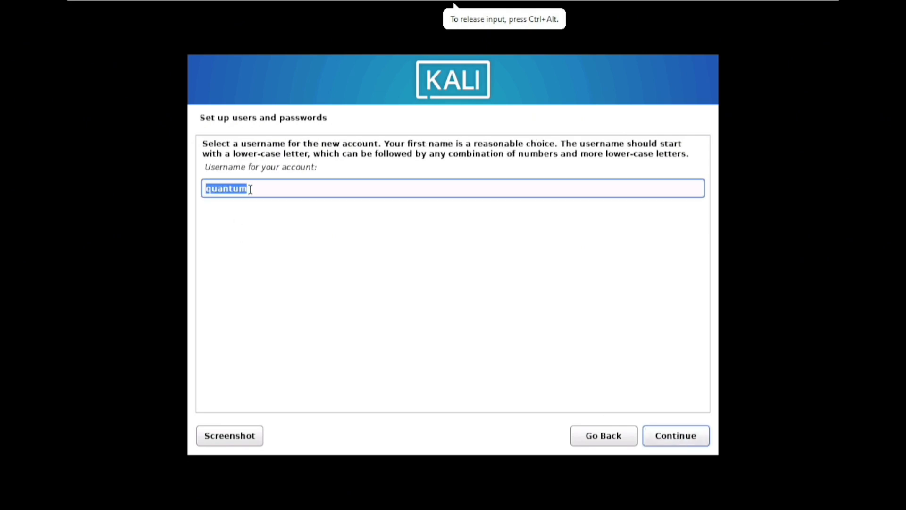
{"action": "type", "text": "test"}
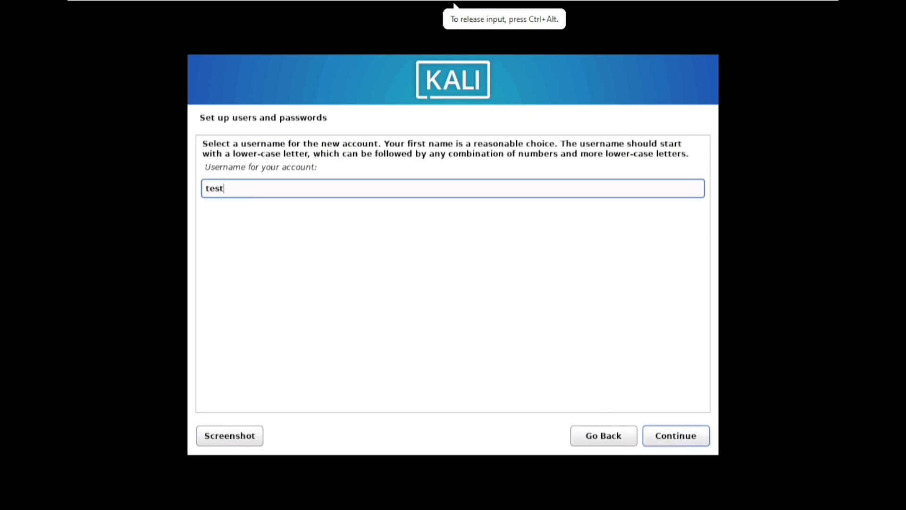
{"action": "left_click", "coordinate": [657, 438]}
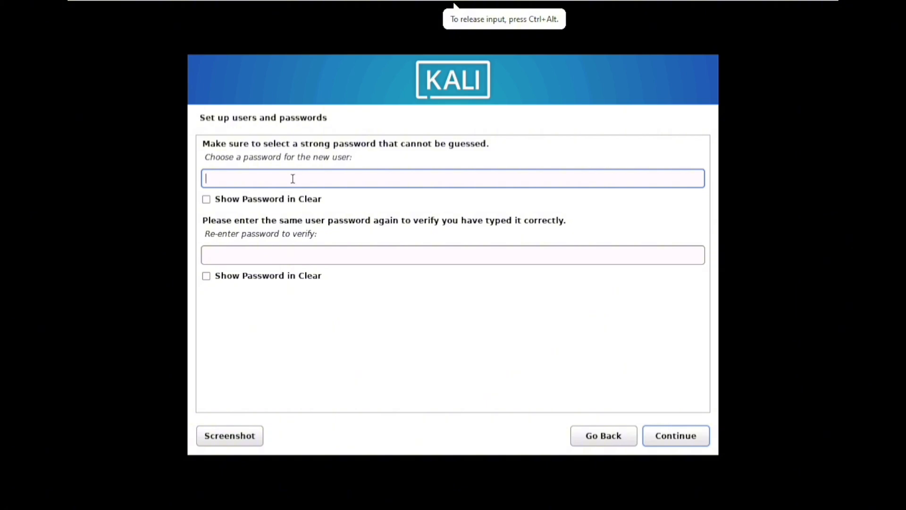
{"action": "type", "text": "test"}
{"action": "left_click", "coordinate": [206, 200]}
{"action": "left_click", "coordinate": [230, 256]}
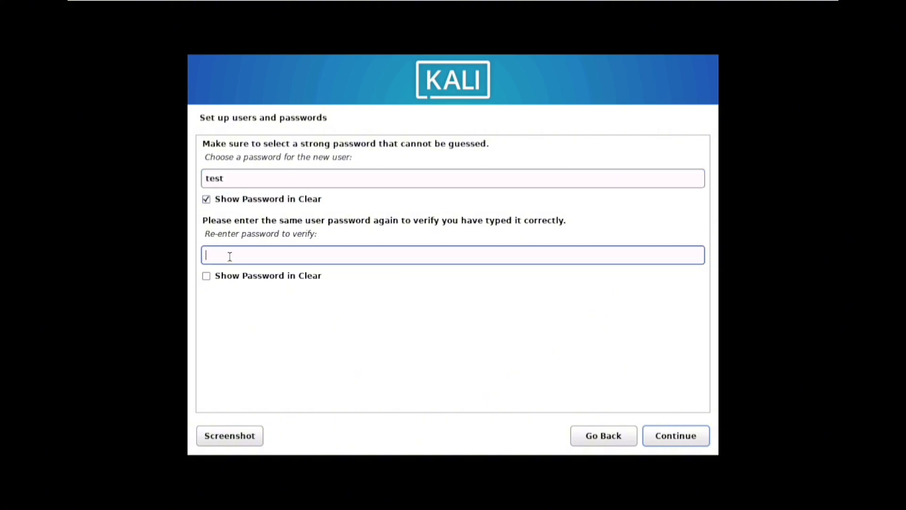
{"action": "type", "text": "test"}
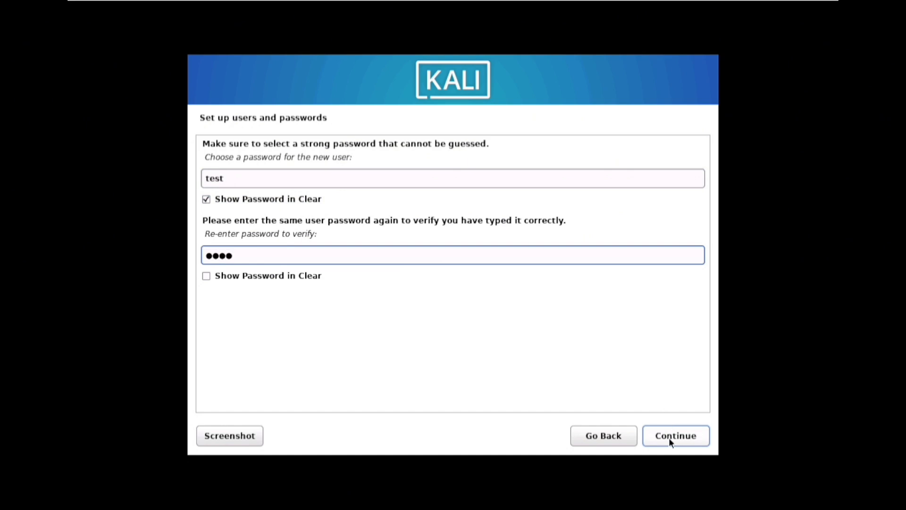
{"action": "left_click", "coordinate": [669, 436]}
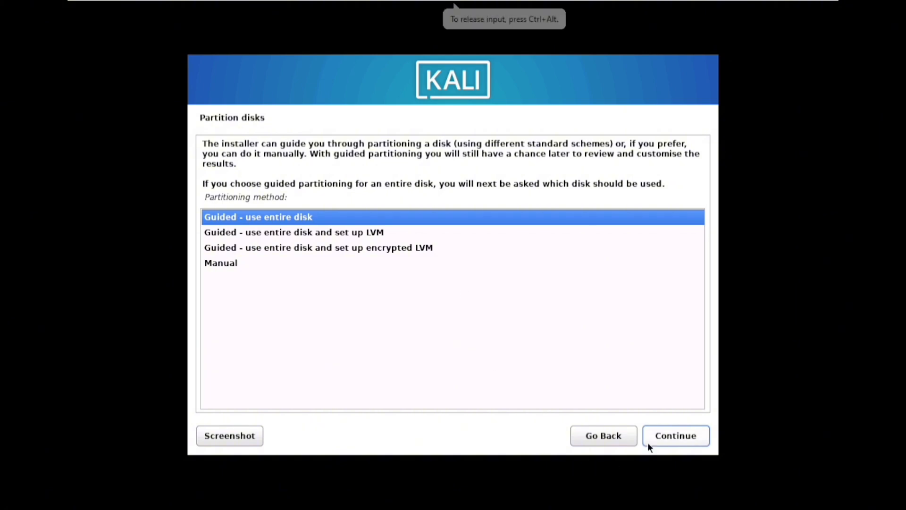
Guided-partition the whole 21.5 GB disk with all files in one partition and write changes.
{"action": "left_click", "coordinate": [667, 437]}
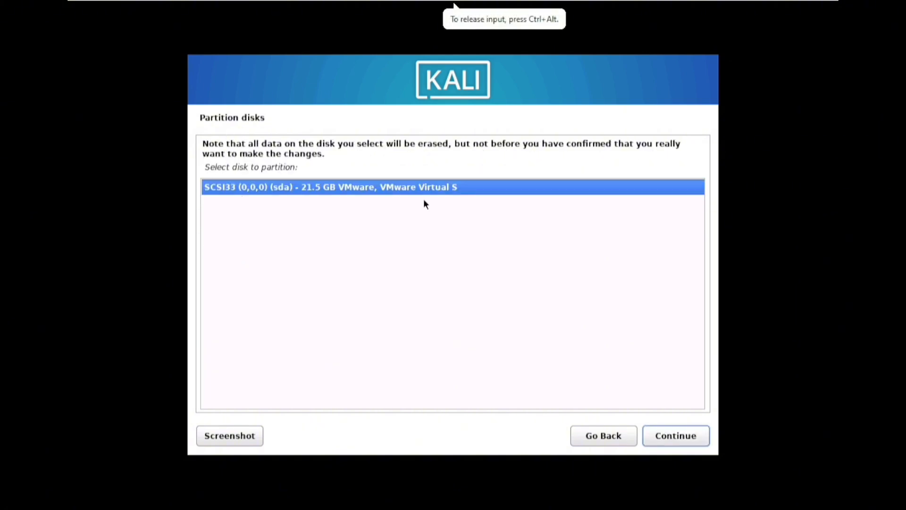
{"action": "left_click", "coordinate": [661, 443]}
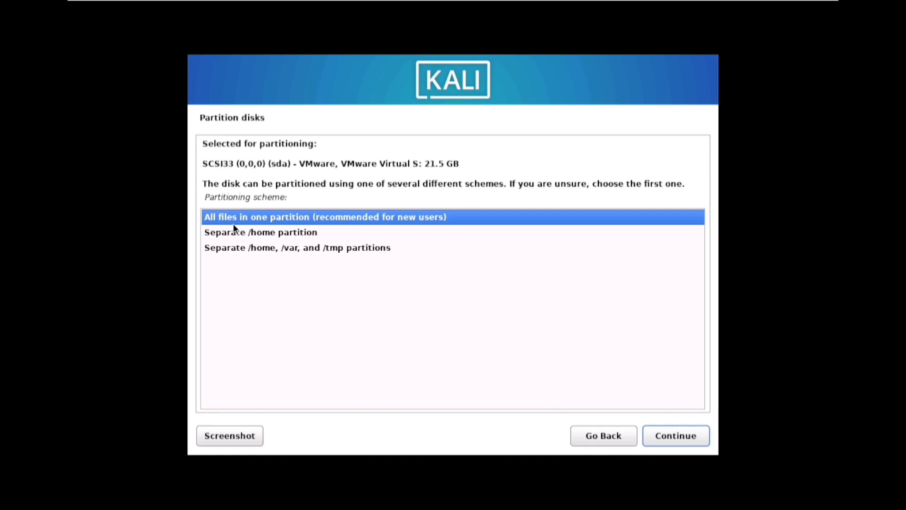
{"action": "left_click", "coordinate": [681, 440]}
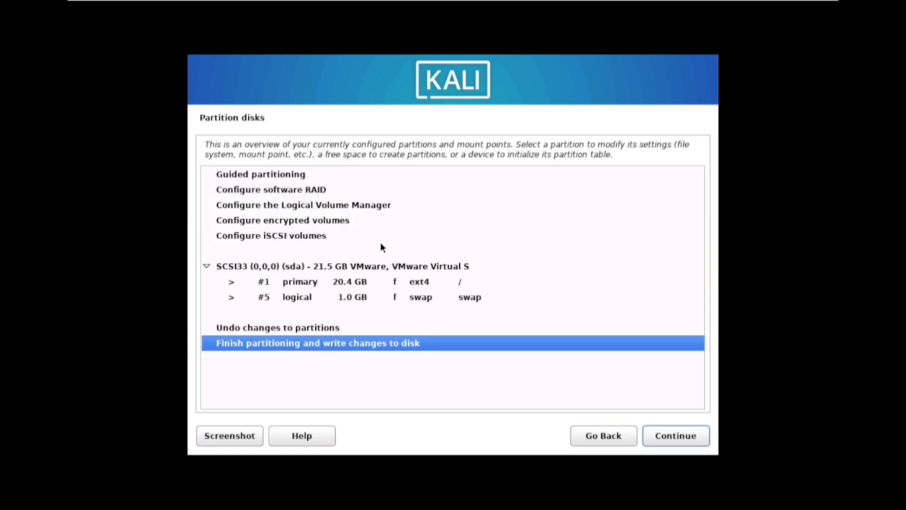
{"action": "left_click", "coordinate": [667, 435]}
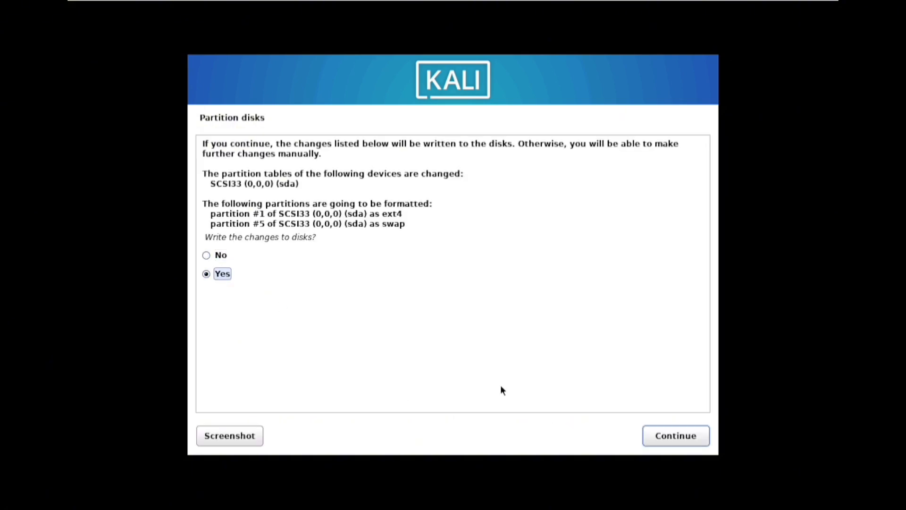
{"action": "left_click", "coordinate": [680, 435]}
{"action": "left_click", "coordinate": [169, 149]}
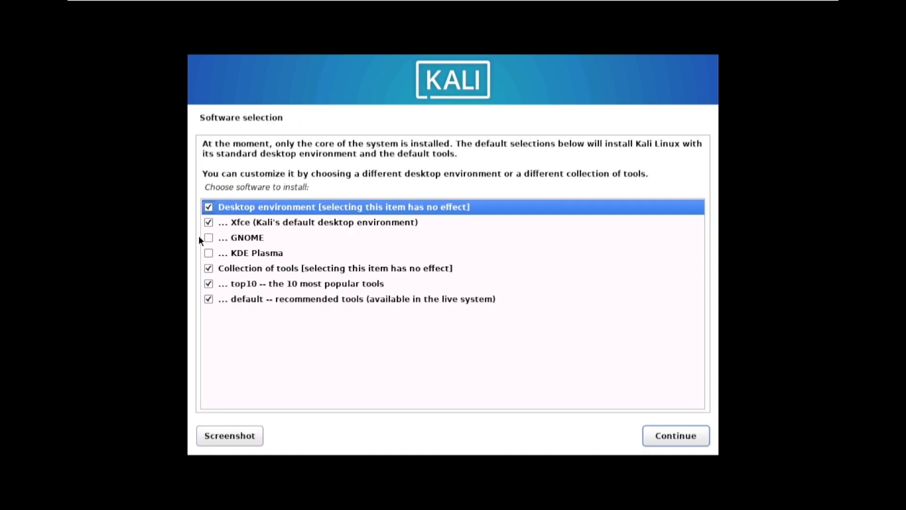
Tick GNOME in Software selection and start the software installation.
{"action": "left_click", "coordinate": [209, 237]}
{"action": "left_click", "coordinate": [698, 440]}
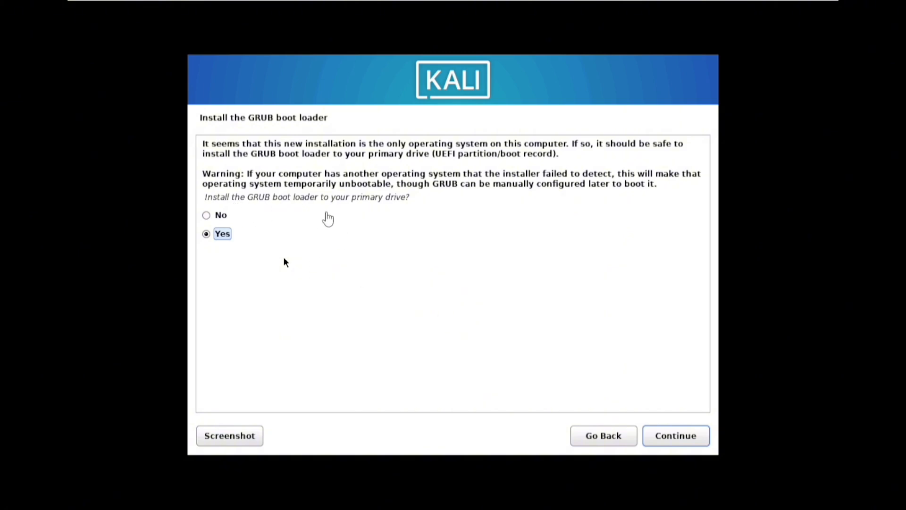
Install GRUB to /dev/sda, then finish the installation so the VM reboots.
{"action": "left_click", "coordinate": [682, 436]}
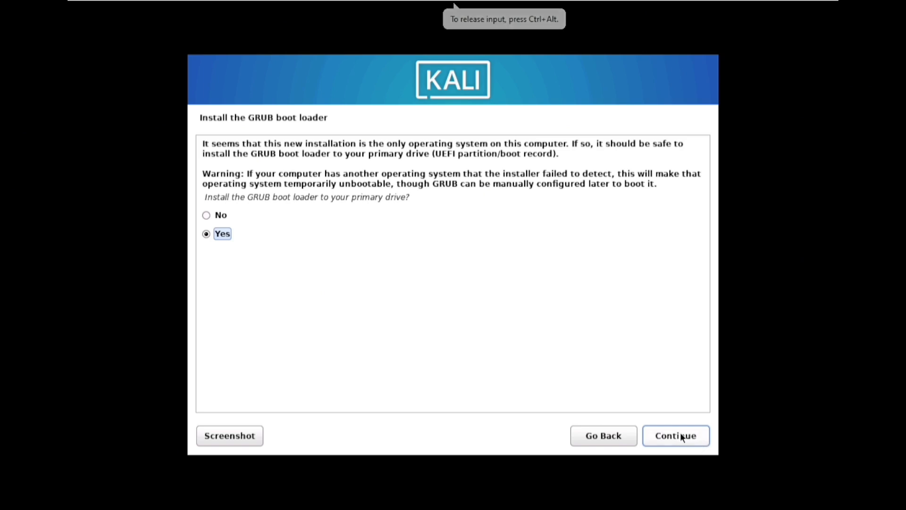
{"action": "left_click", "coordinate": [677, 435]}
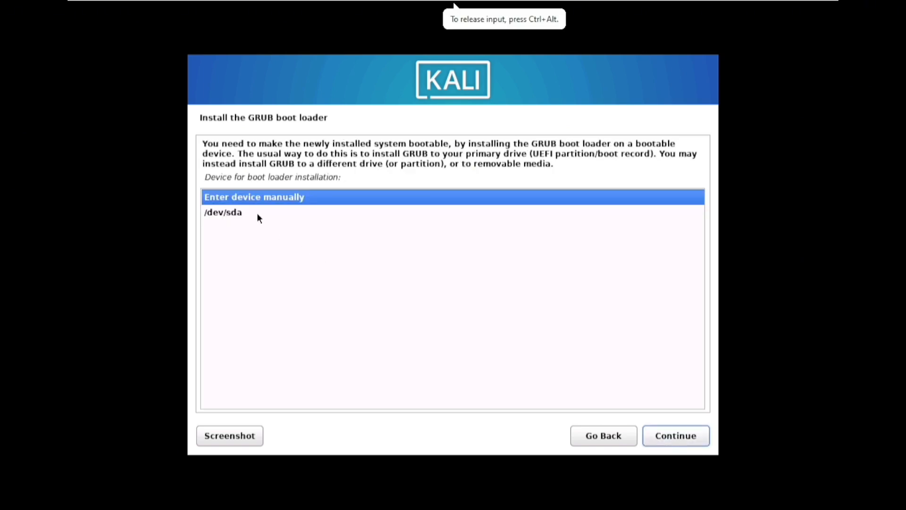
{"action": "left_click", "coordinate": [258, 214]}
{"action": "left_click", "coordinate": [673, 436]}
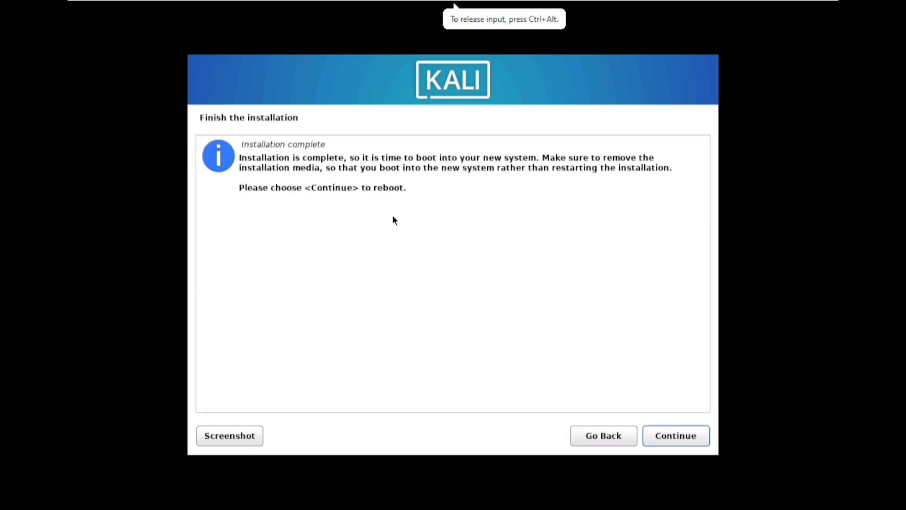
{"action": "left_click", "coordinate": [688, 440]}
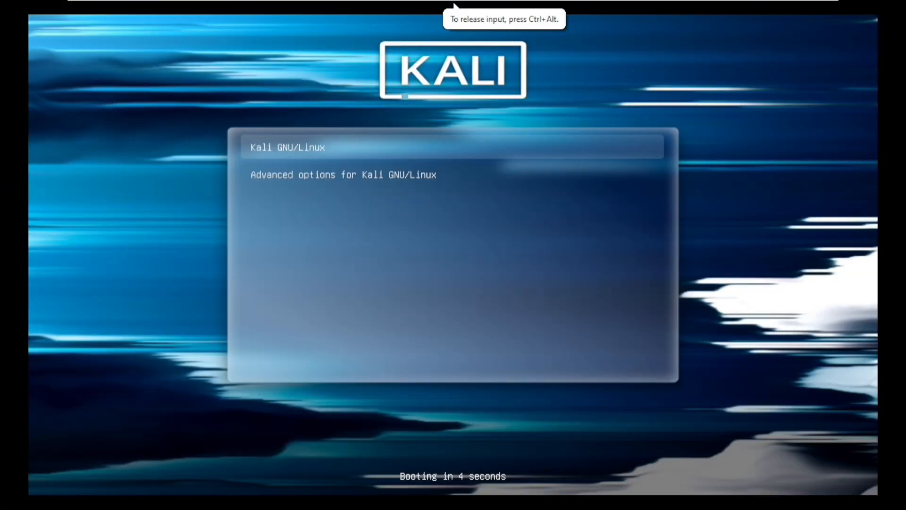
Boot the installed Kali from the GRUB menu and log in with the new user's username and password.
{"action": "key", "text": "Return"}
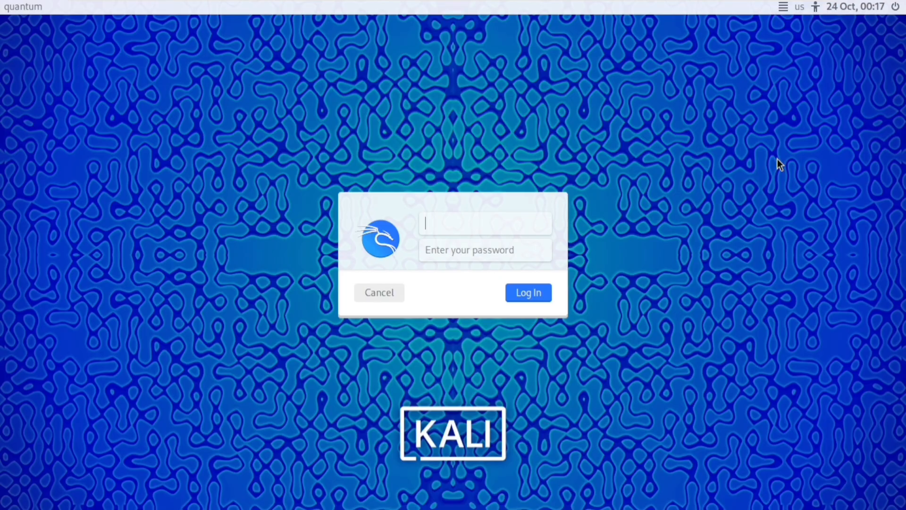
{"action": "type", "text": "test"}
{"action": "left_click", "coordinate": [461, 245]}
{"action": "type", "text": "test"}
{"action": "left_click", "coordinate": [540, 293]}
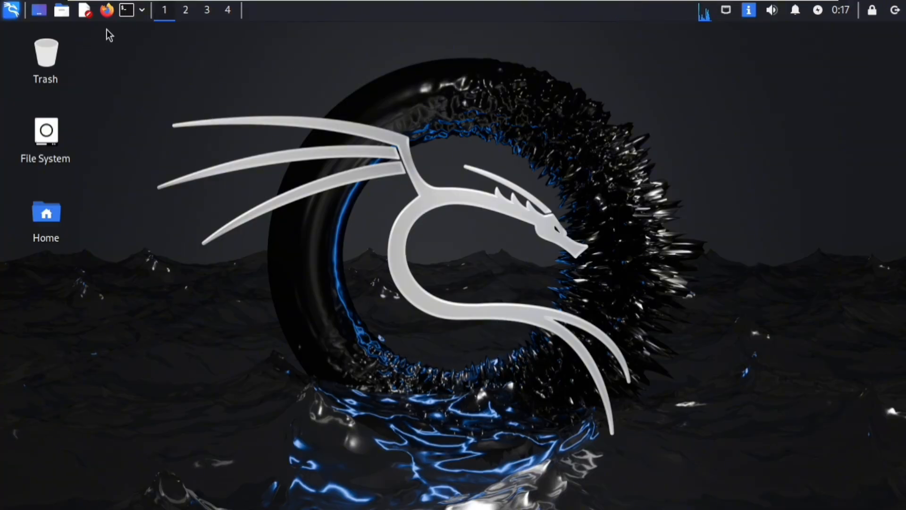
Open a terminal, become root with sudo su, and edit /etc/apt/sources.list in nano.
{"action": "left_click", "coordinate": [126, 14]}
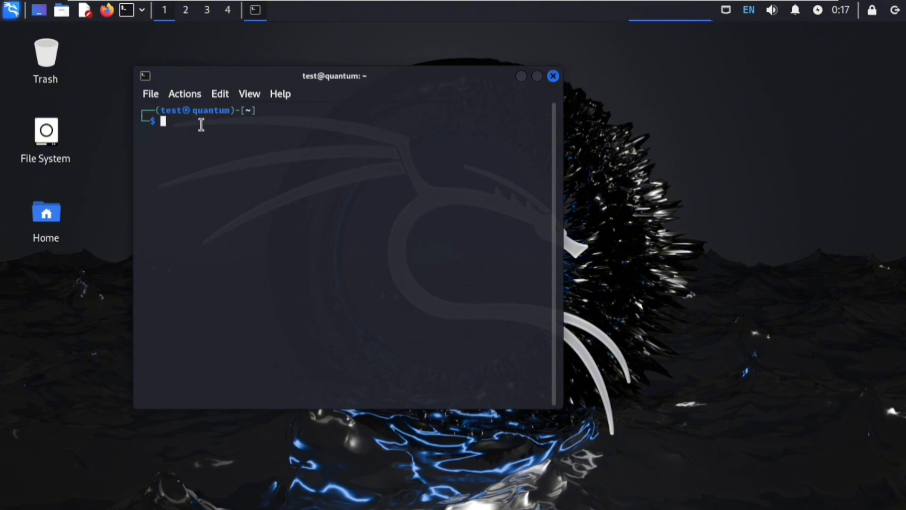
{"action": "type", "text": "sudo su"}
{"action": "key", "text": "Return"}
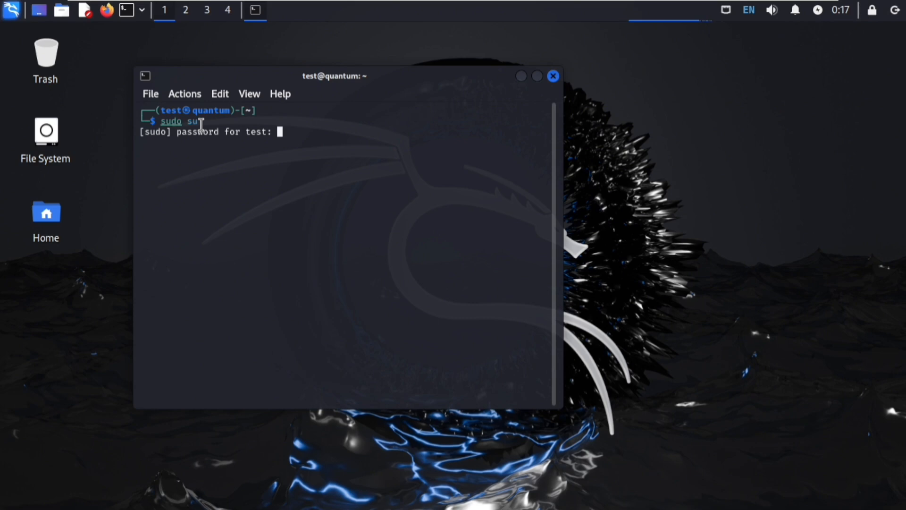
{"action": "key", "text": "Return"}
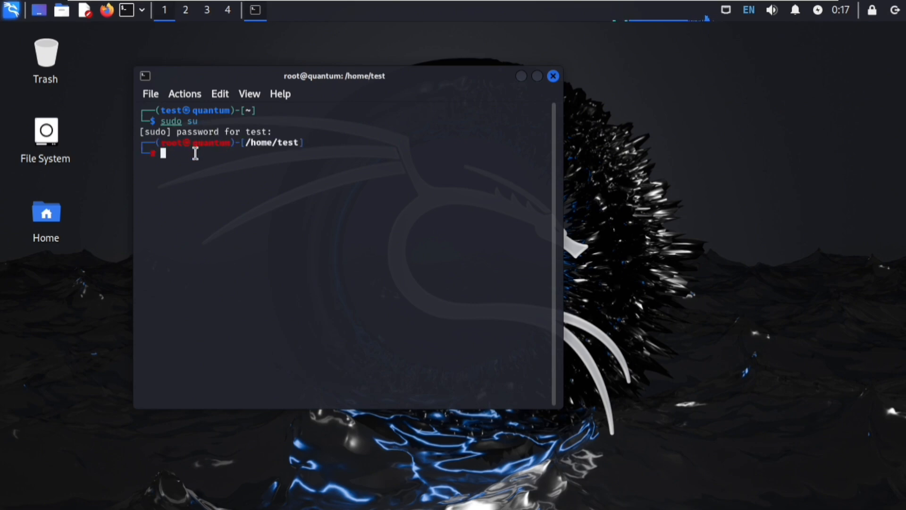
{"action": "type", "text": "nano /etc/apt/s"}
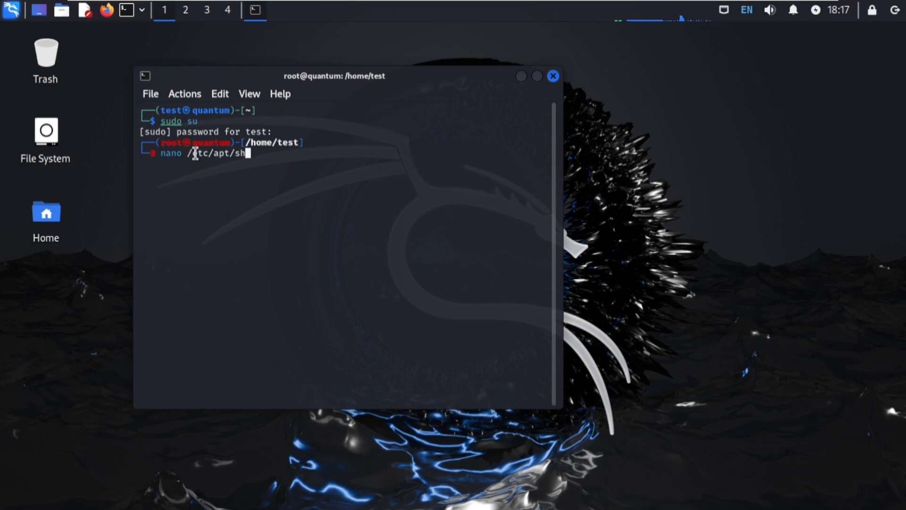
{"action": "type", "text": "ources.list"}
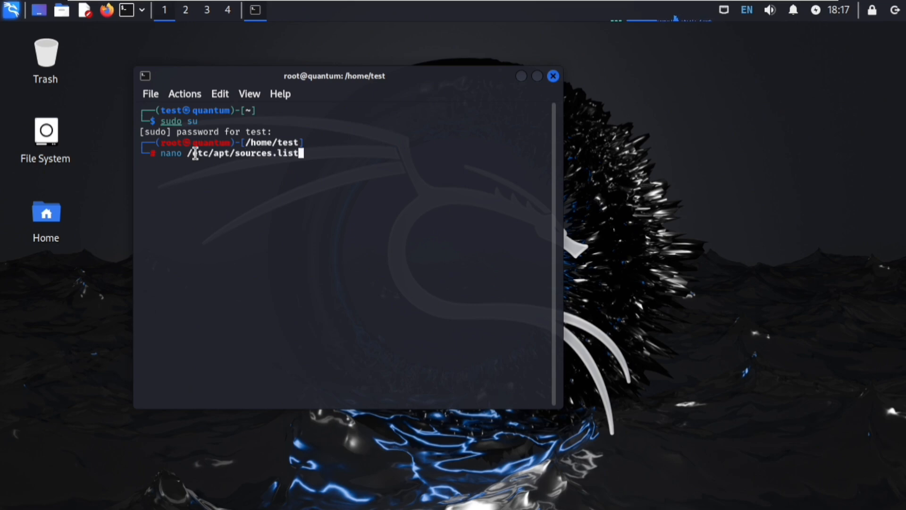
{"action": "key", "text": "Return"}
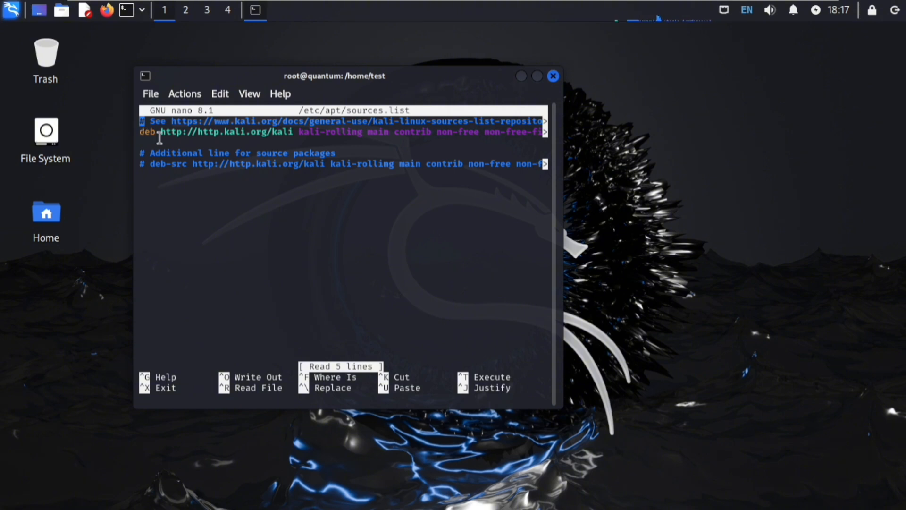
Uncomment the deb-src kali-rolling line and save sources.list under its existing name.
{"action": "key", "text": "Down"}
{"action": "key", "text": "Down"}
{"action": "key", "text": "Down"}
{"action": "key", "text": "Right"}
{"action": "key", "text": "Down"}
{"action": "key", "text": "Right"}
{"action": "key", "text": "BackSpace"}
{"action": "key", "text": "BackSpace"}
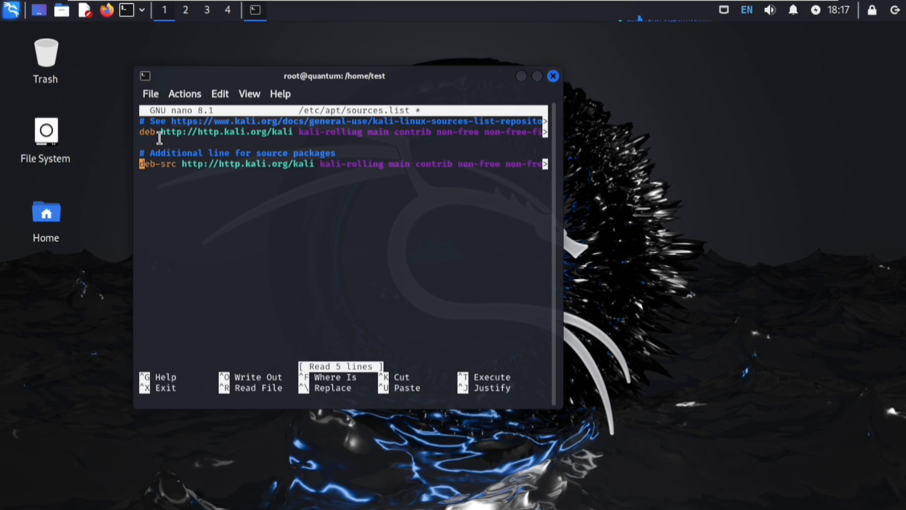
{"action": "key", "text": "ctrl+x"}
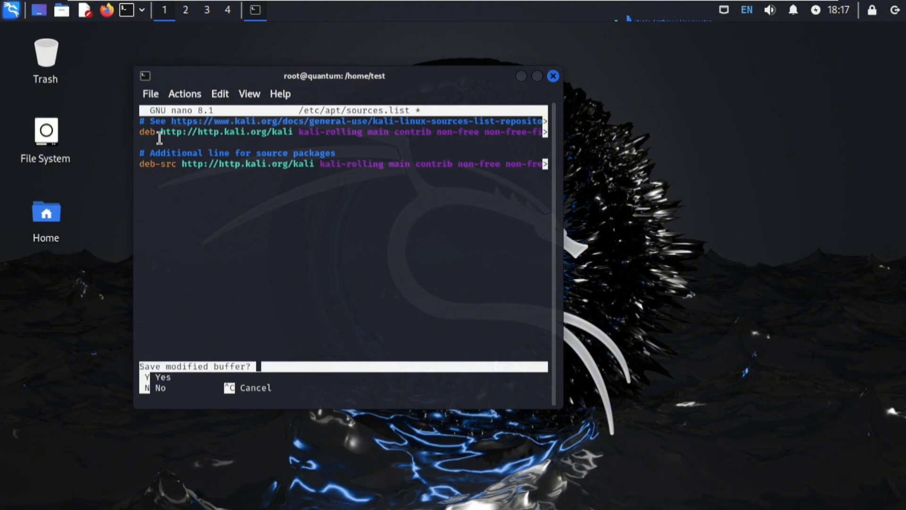
{"action": "key", "text": "y"}
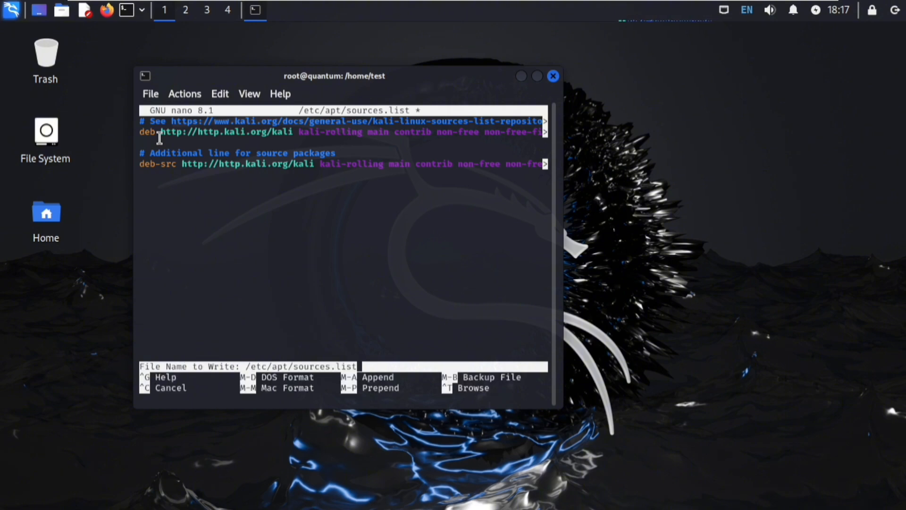
{"action": "key", "text": "Return"}
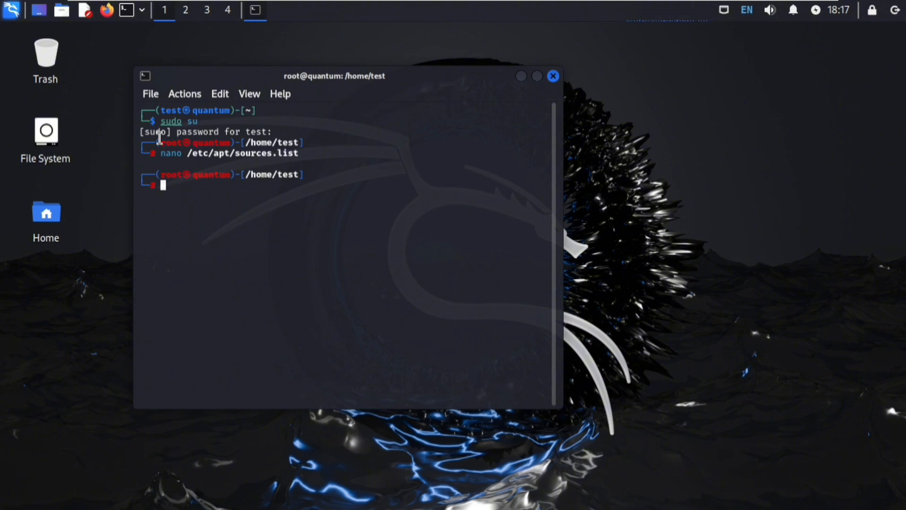
Run apt-get update as root, correcting the misspelled command first.
{"action": "type", "text": "apt-get upday"}
{"action": "key", "text": "BackSpace"}
{"action": "type", "text": "te"}
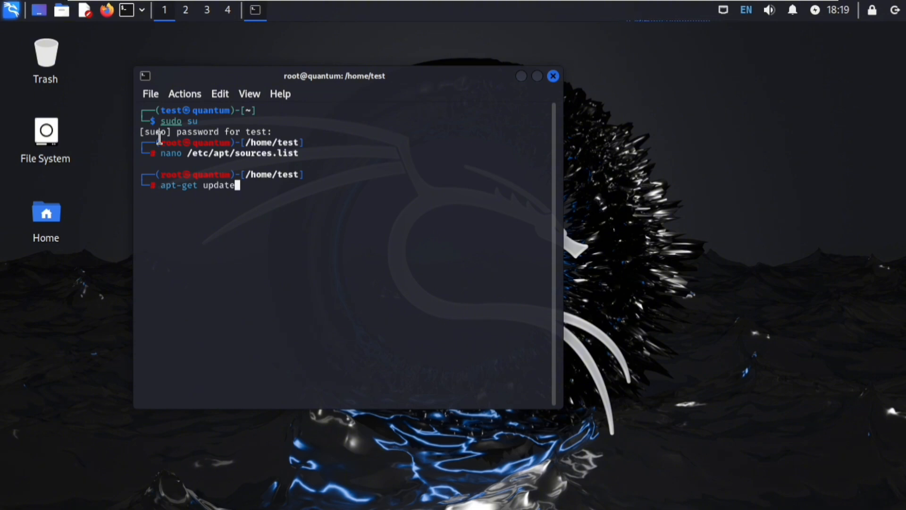
{"action": "key", "text": "Return"}
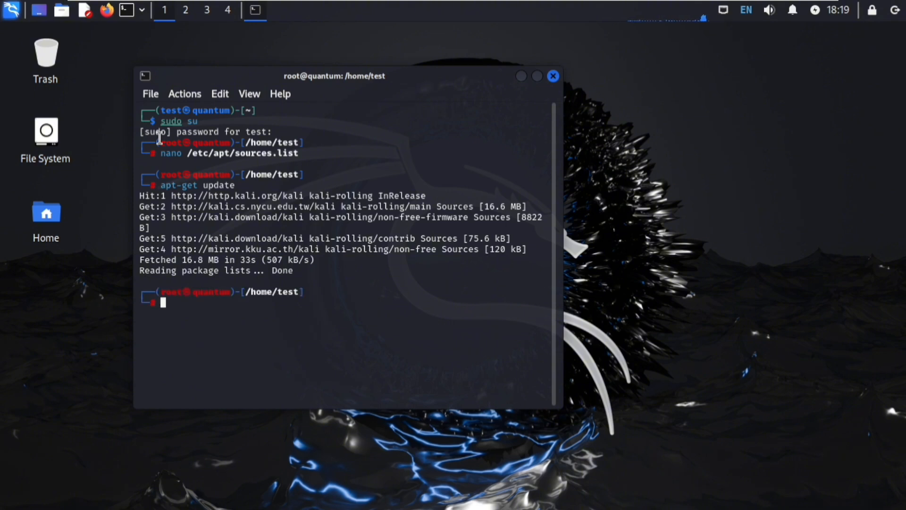
Edit the recalled command into apt-get upgrade and run it to start the package downloads.
{"action": "key", "text": "Up"}
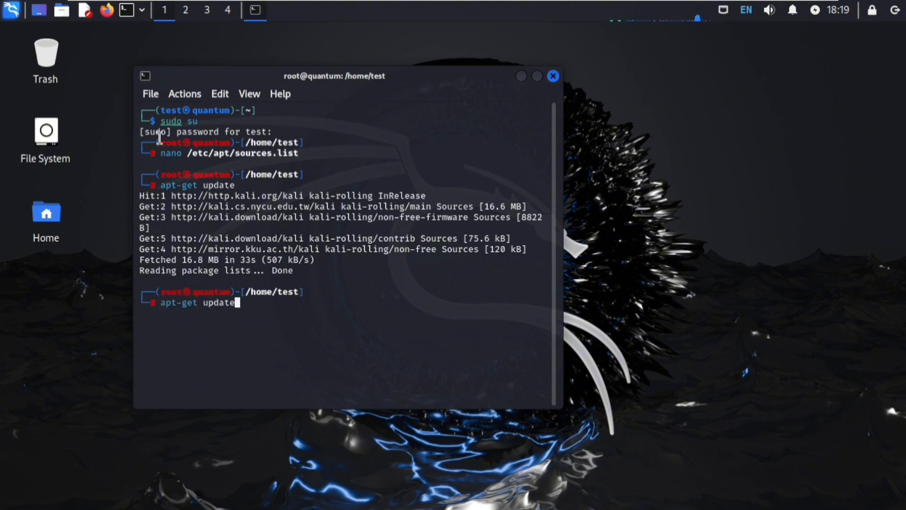
{"action": "key", "text": "Left"}
{"action": "key", "text": "Left"}
{"action": "key", "text": "Left"}
{"action": "key", "text": "Left"}
{"action": "key", "text": "Delete"}
{"action": "key", "text": "Delete"}
{"action": "key", "text": "Delete"}
{"action": "key", "text": "Delete"}
{"action": "type", "text": "grade"}
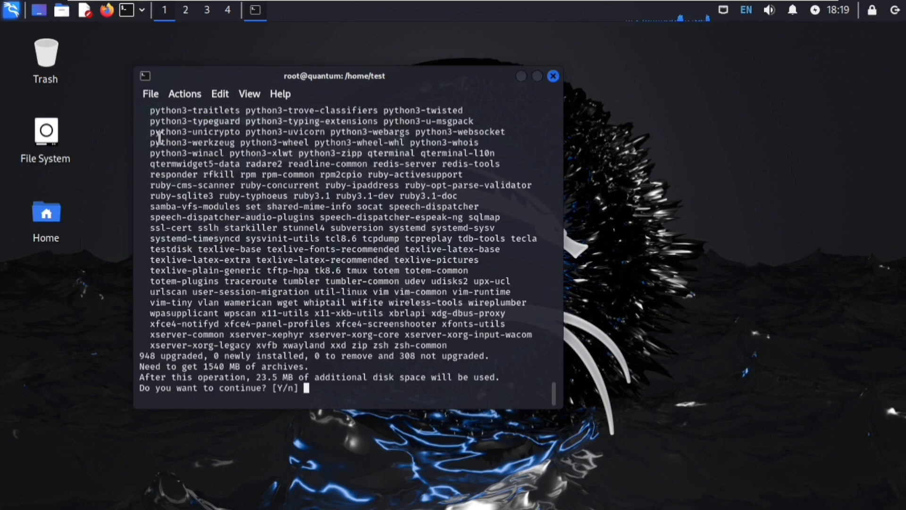
{"action": "key", "text": "Return"}
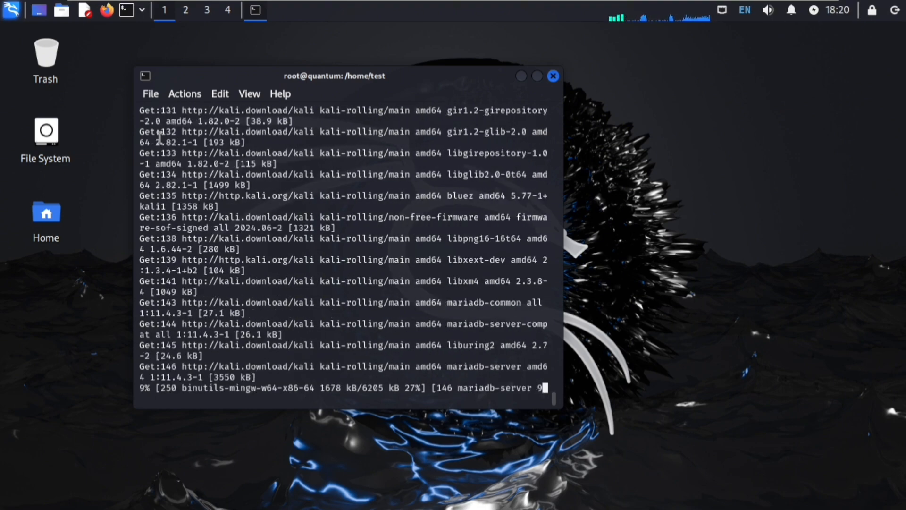
Bring up the Log Out options and cancel without logging out.
{"action": "left_click", "coordinate": [895, 10]}
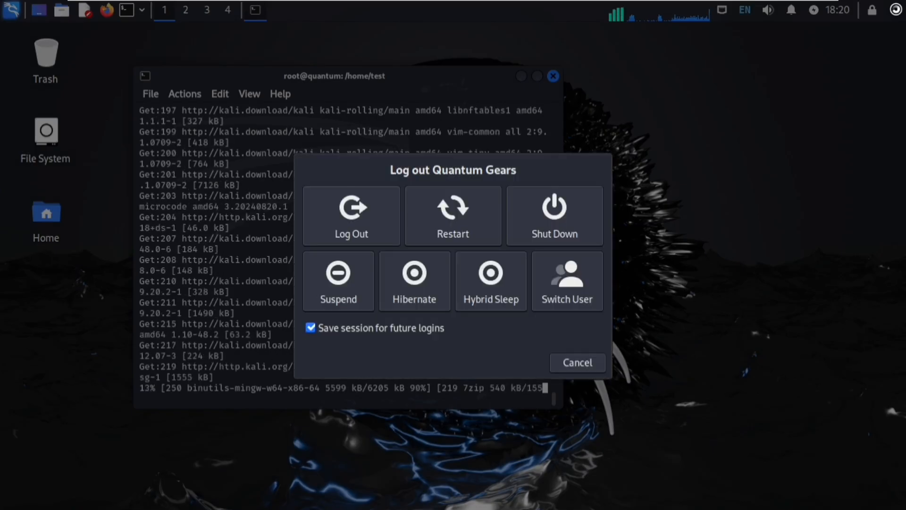
{"action": "left_click", "coordinate": [499, 225]}
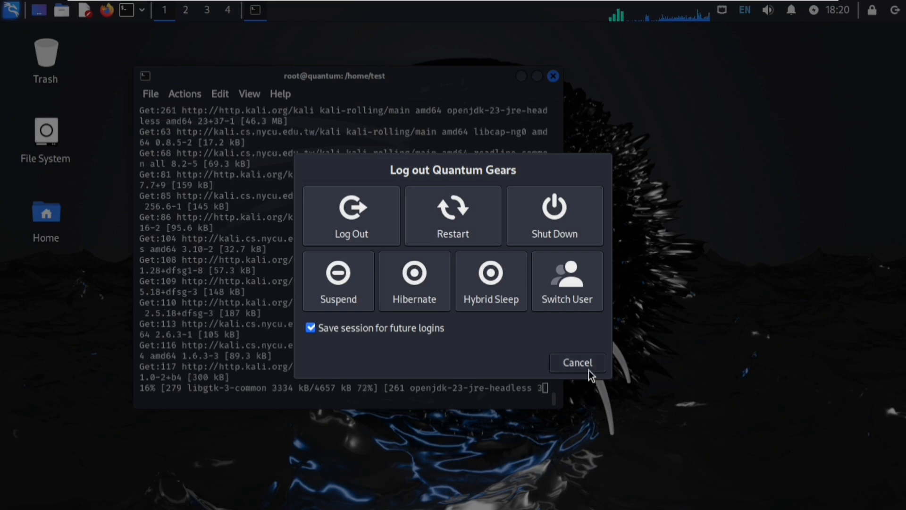
{"action": "left_click", "coordinate": [577, 362]}
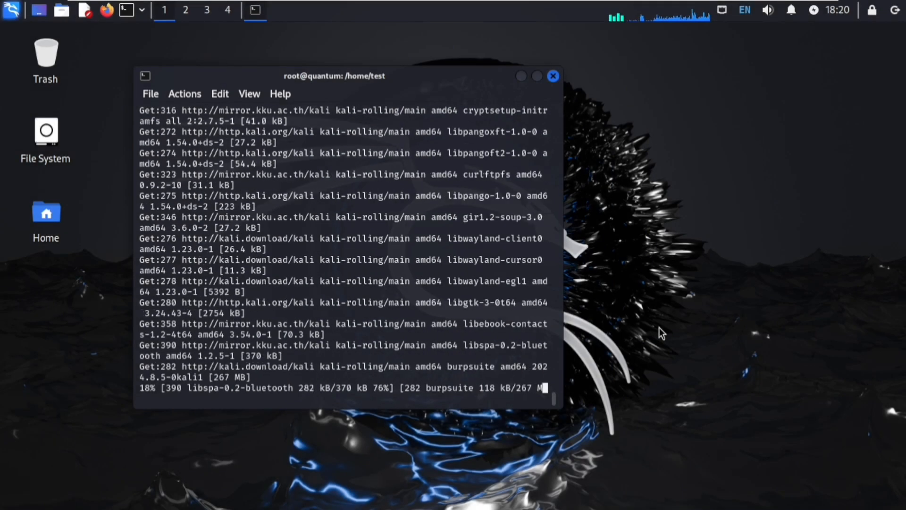